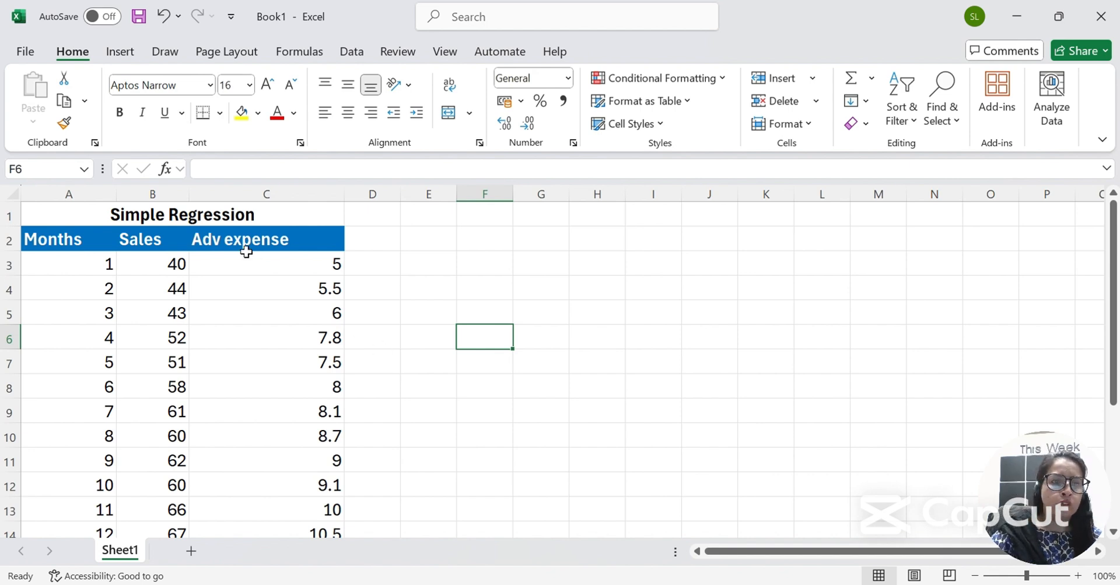
Insert a new row 3 with 'Dependent Variable' in B3 and 'independent Variable' in C3, fitting columns B–C.
{"action": "left_click", "coordinate": [168, 188]}
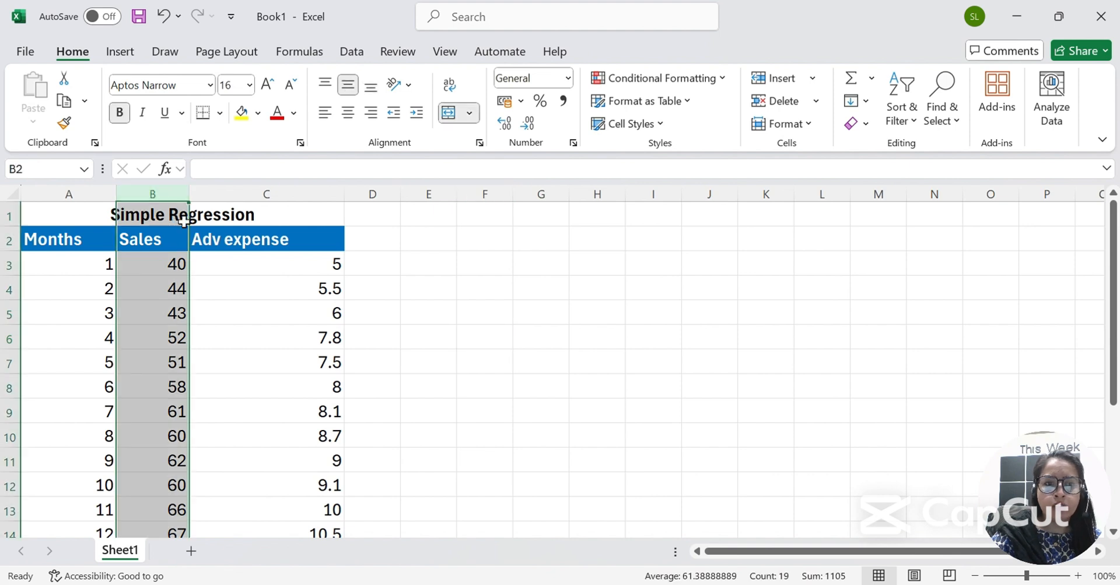
{"action": "left_click_drag", "start_coordinate": [190, 190], "coordinate": [217, 187]}
{"action": "left_click", "coordinate": [260, 247]}
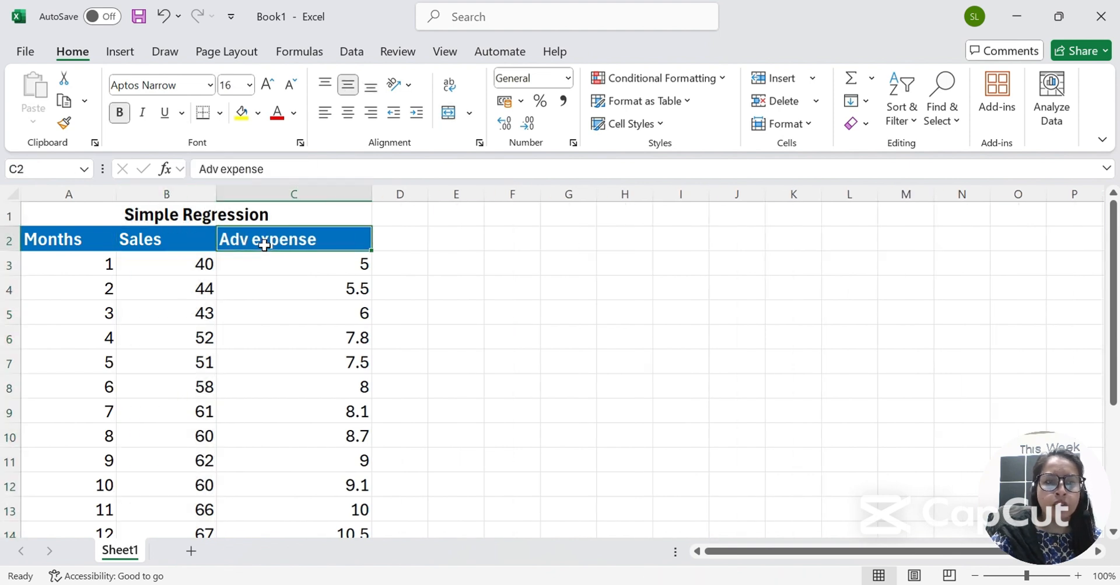
{"action": "left_click", "coordinate": [5, 263]}
{"action": "key", "text": "ctrl+shift+equal"}
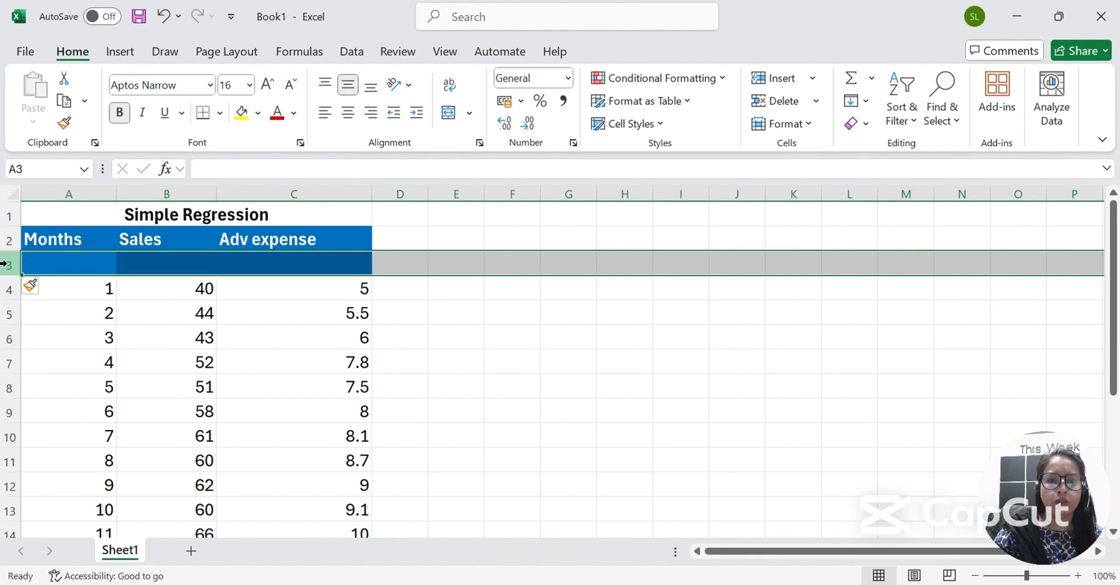
{"action": "key", "text": "Right"}
{"action": "type", "text": "Depen"}
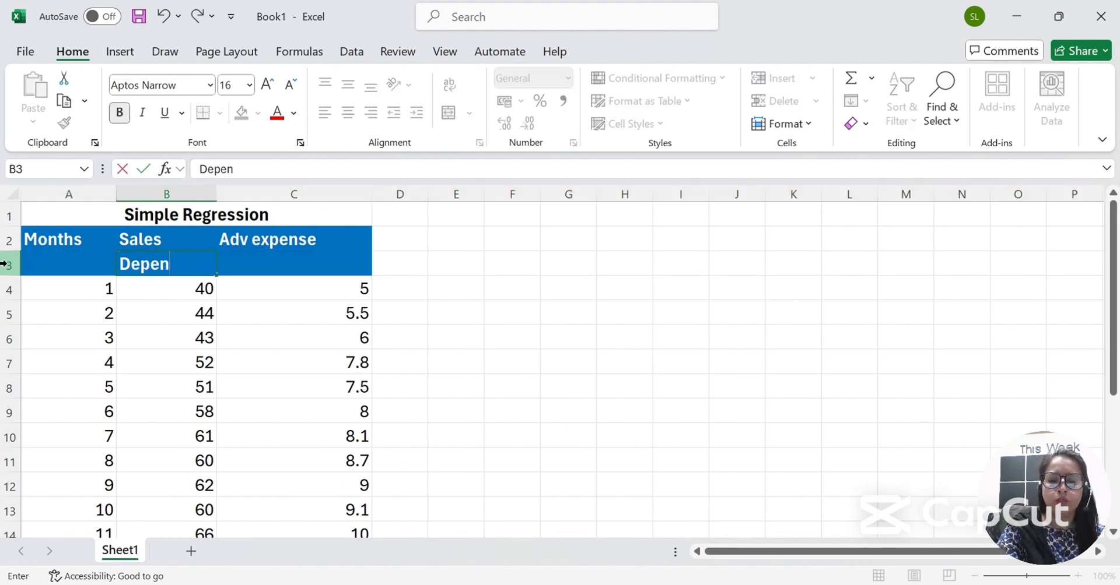
{"action": "type", "text": "dent Variable"}
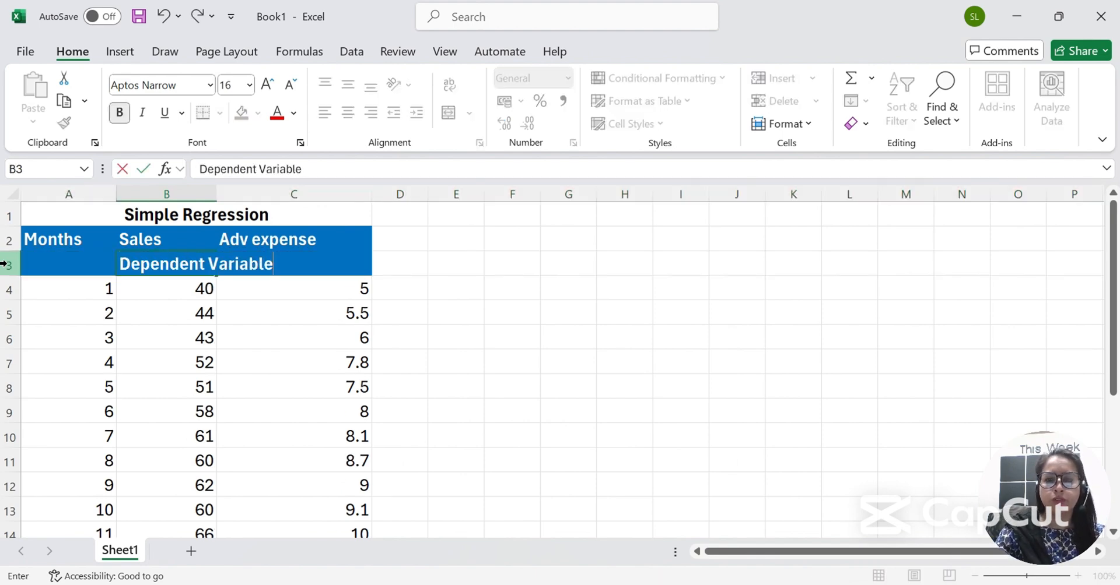
{"action": "key", "text": "Tab"}
{"action": "type", "text": "indepe"}
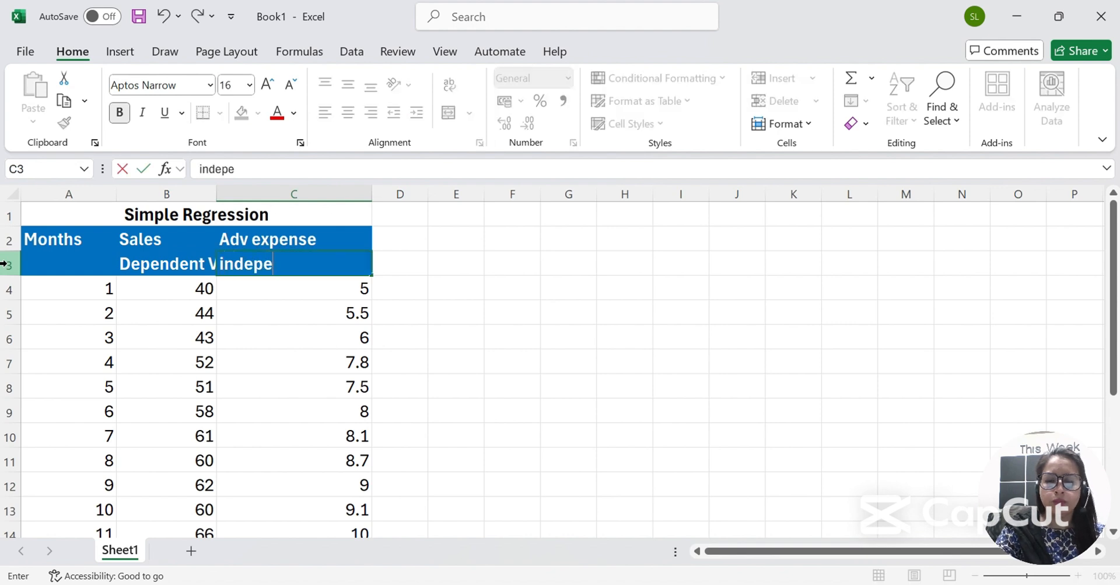
{"action": "type", "text": "ndent Variable"}
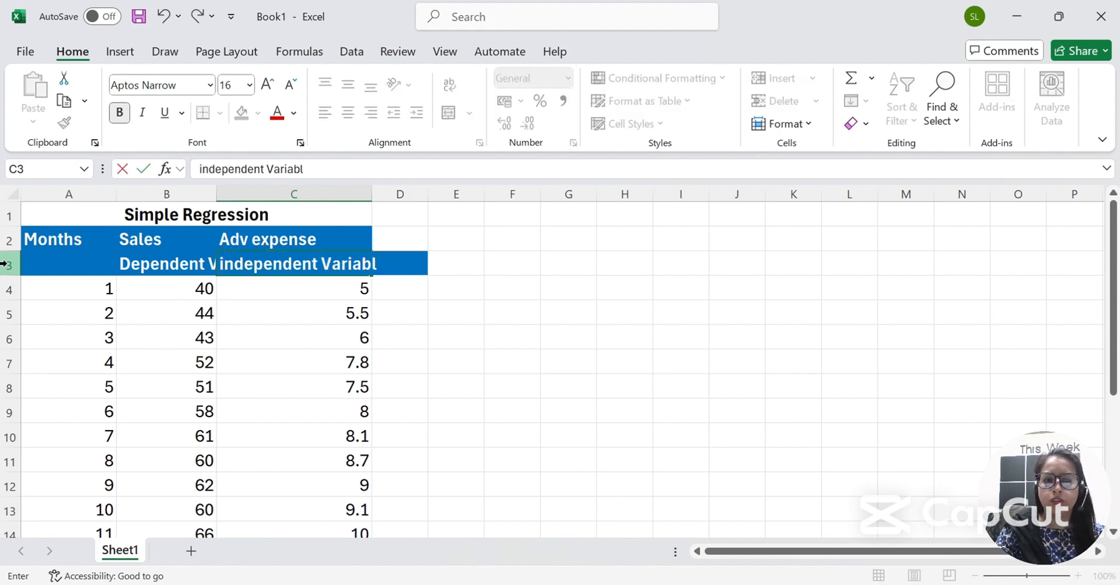
{"action": "key", "text": "Return"}
{"action": "double_click", "coordinate": [216, 192]}
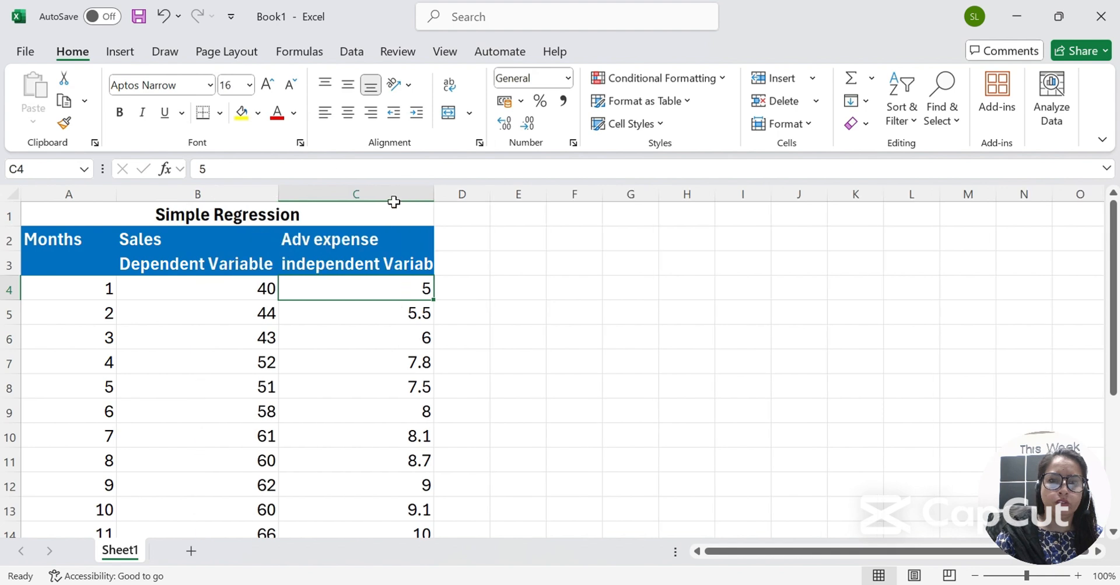
{"action": "double_click", "coordinate": [433, 192]}
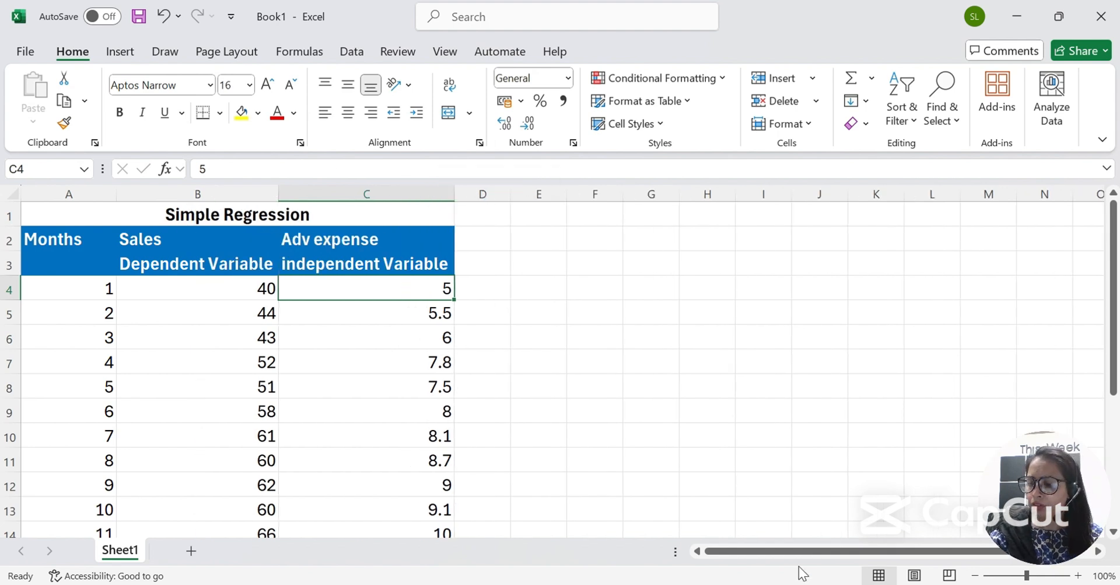
Rename the column headers to 'Sales (Y)' and 'Adv expense (X)'.
{"action": "key", "text": "Up"}
{"action": "key", "text": "Up"}
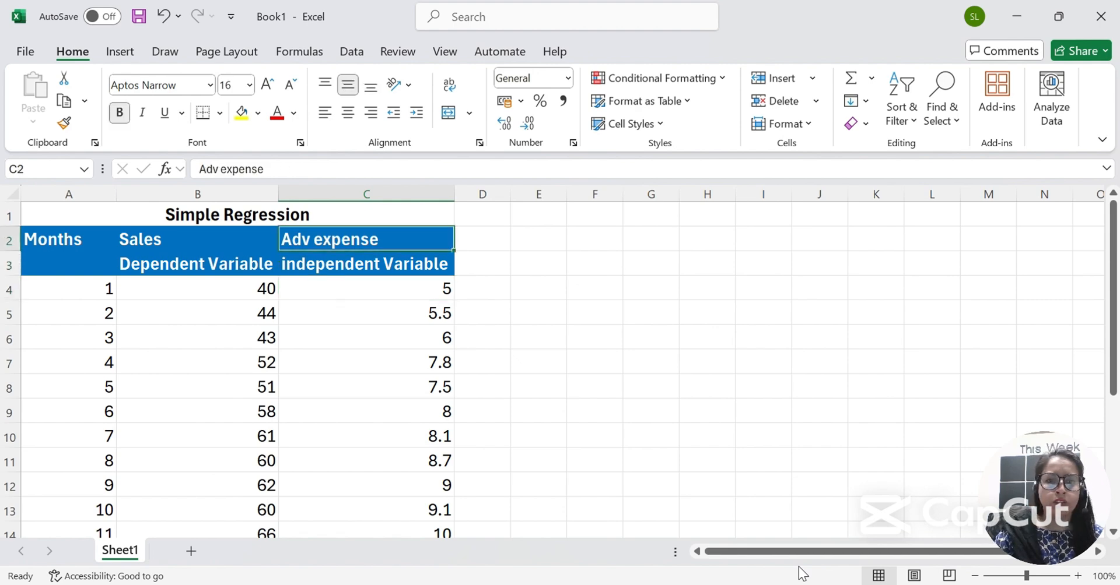
{"action": "key", "text": "Left"}
{"action": "key", "text": "Left"}
{"action": "key", "text": "shift+Down"}
{"action": "key", "text": "shift+Down"}
{"action": "key", "text": "ctrl+shift+Down"}
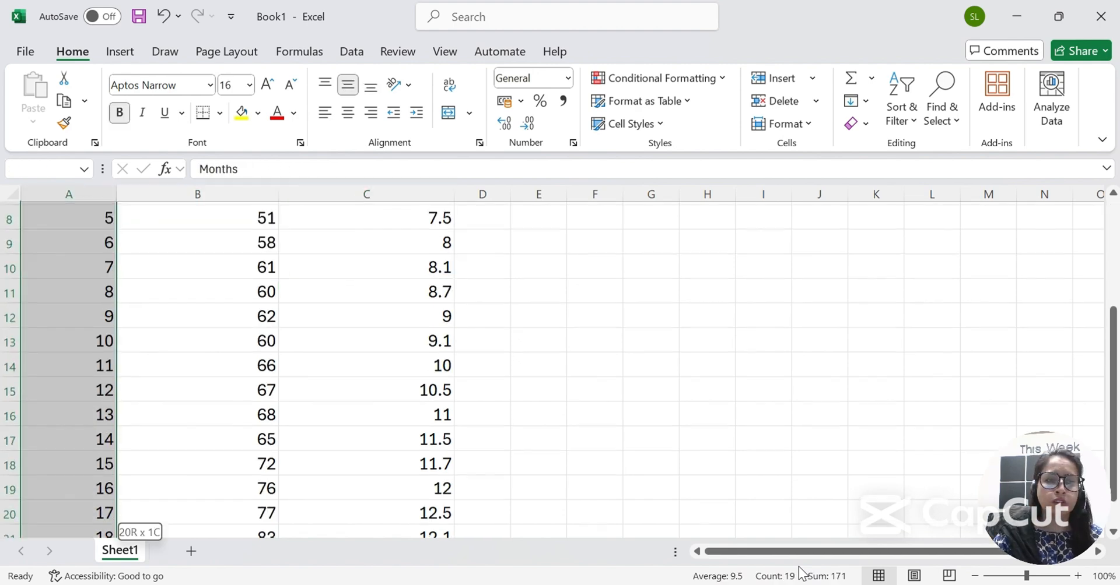
{"action": "key", "text": "ctrl+Home"}
{"action": "key", "text": "Down"}
{"action": "key", "text": "Down"}
{"action": "key", "text": "Right"}
{"action": "key", "text": "Up"}
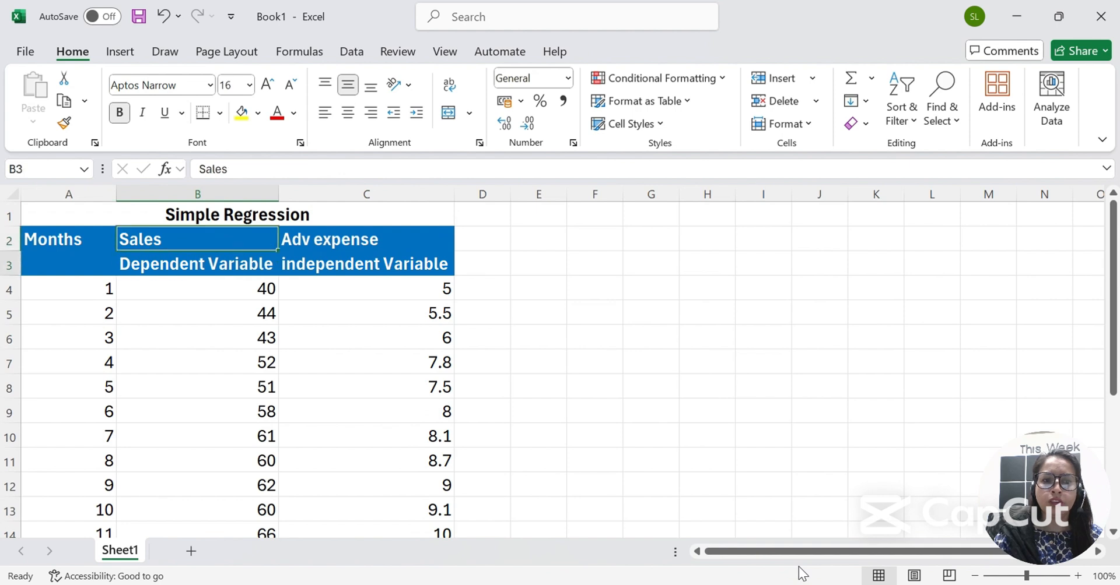
{"action": "key", "text": "Down"}
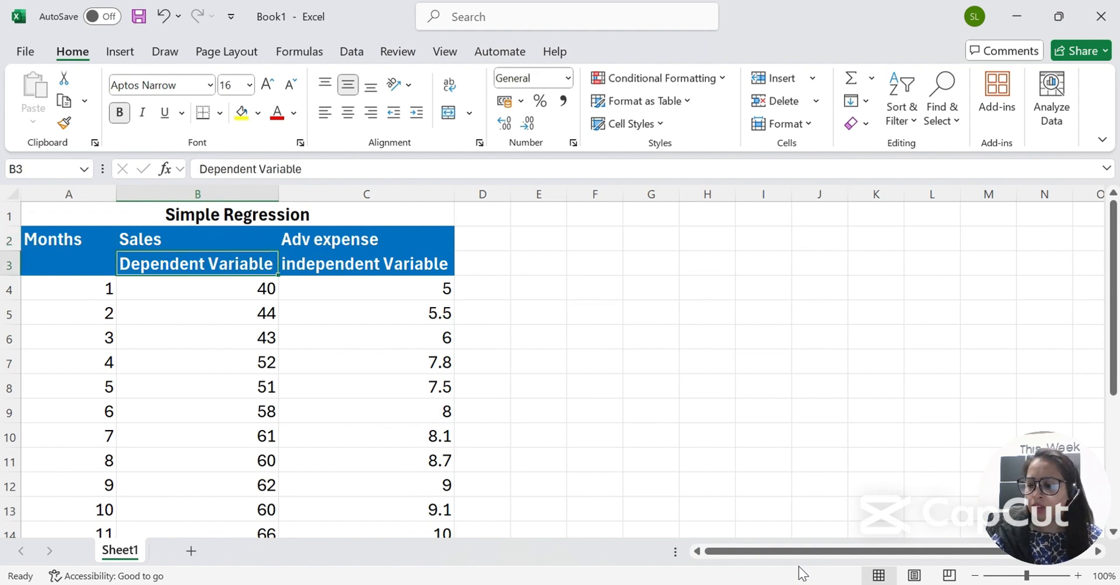
{"action": "key", "text": "Up"}
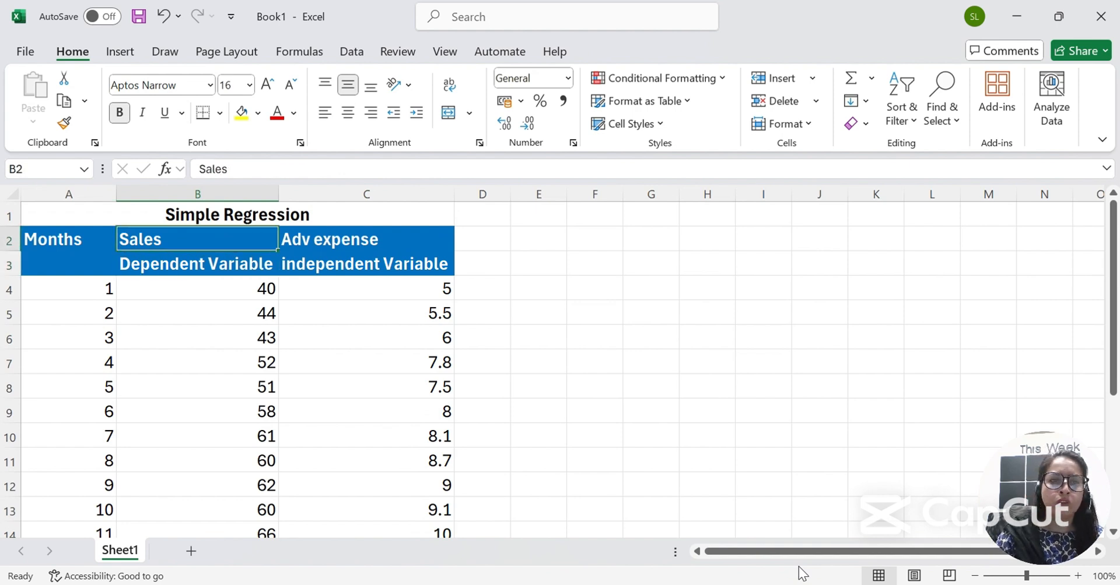
{"action": "key", "text": "F2"}
{"action": "type", "text": "("}
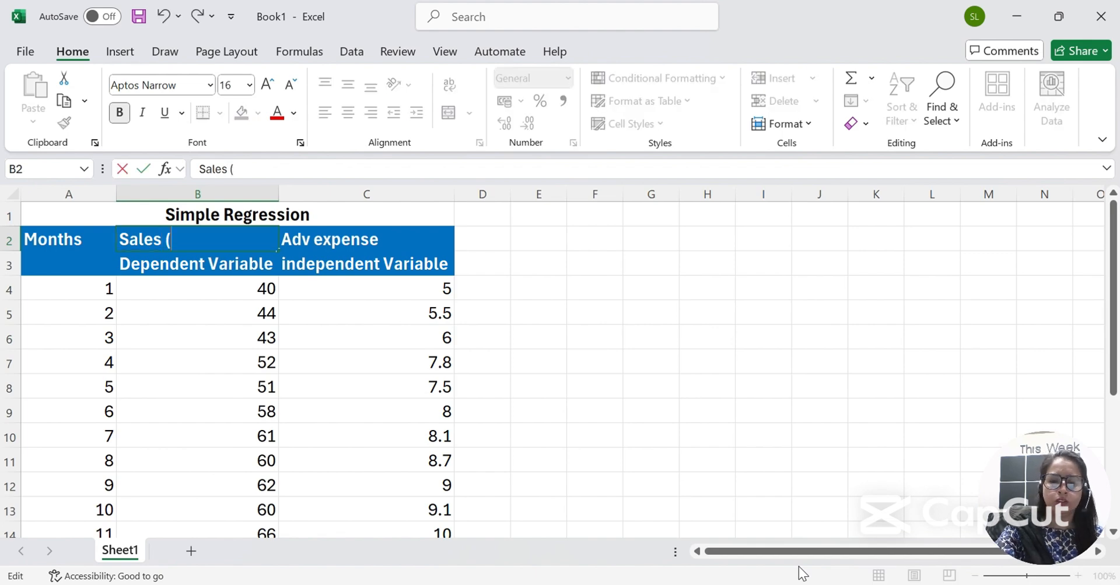
{"action": "type", "text": "Y)"}
{"action": "key", "text": "ctrl+Return"}
{"action": "key", "text": "Right"}
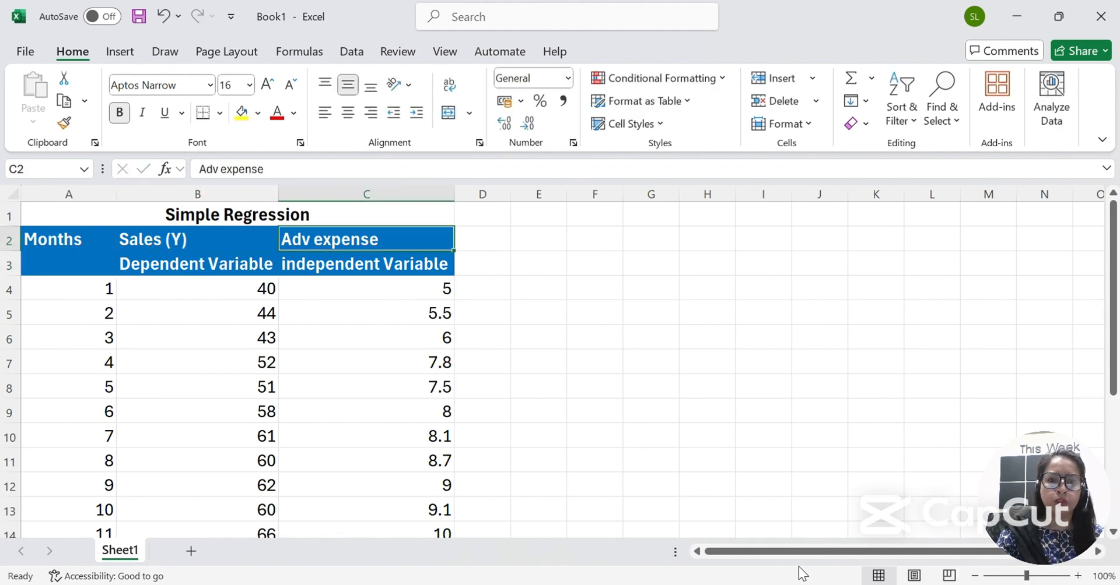
{"action": "key", "text": "F2"}
{"action": "type", "text": "(X"}
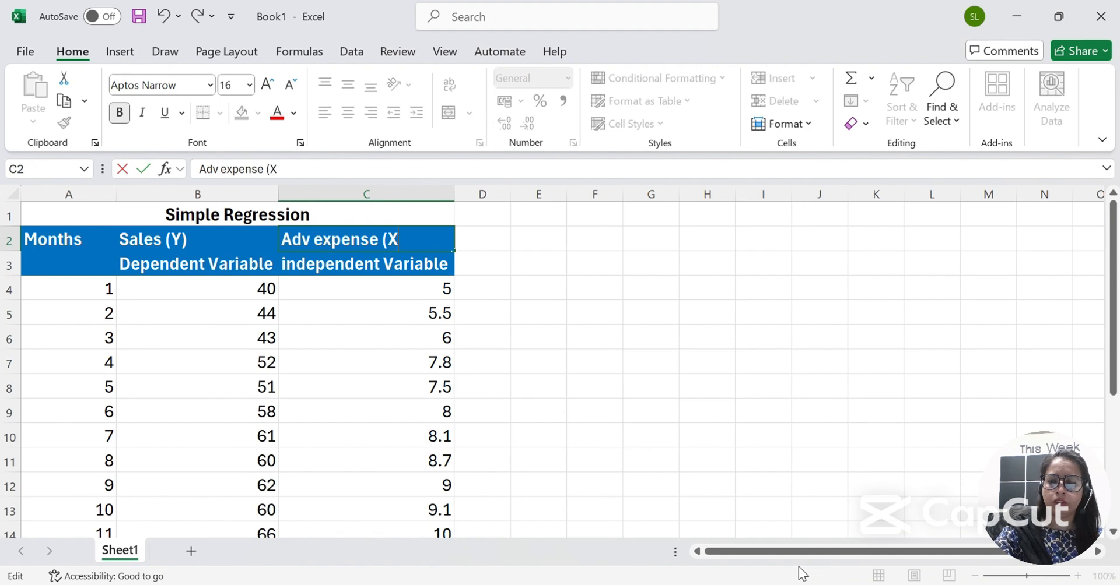
{"action": "type", "text": ")"}
{"action": "key", "text": "ctrl+Return"}
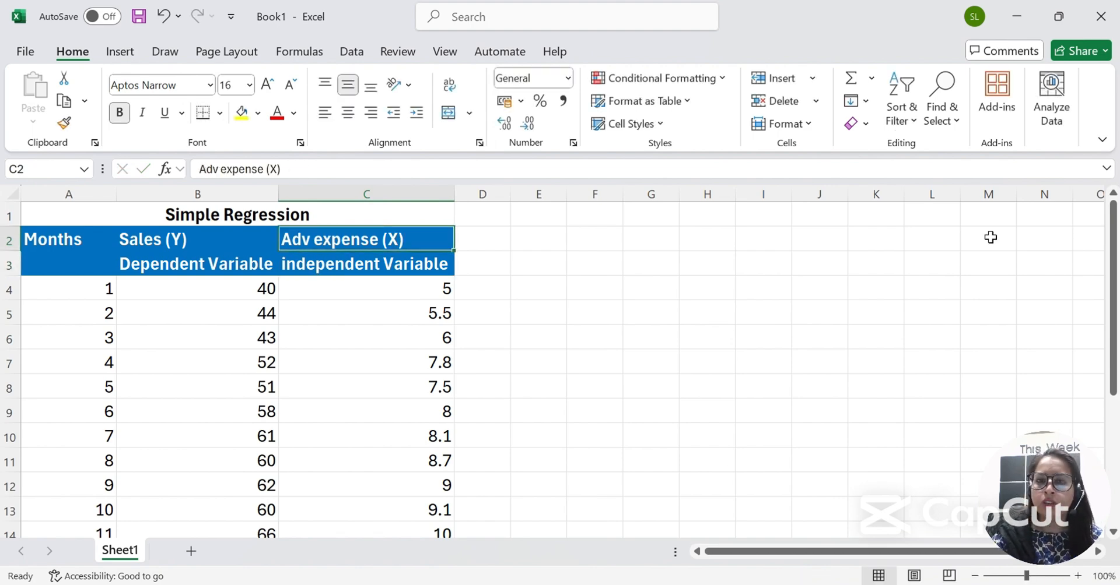
Enable the Analysis ToolPak from the Excel Add-ins settings.
{"action": "left_click", "coordinate": [25, 54]}
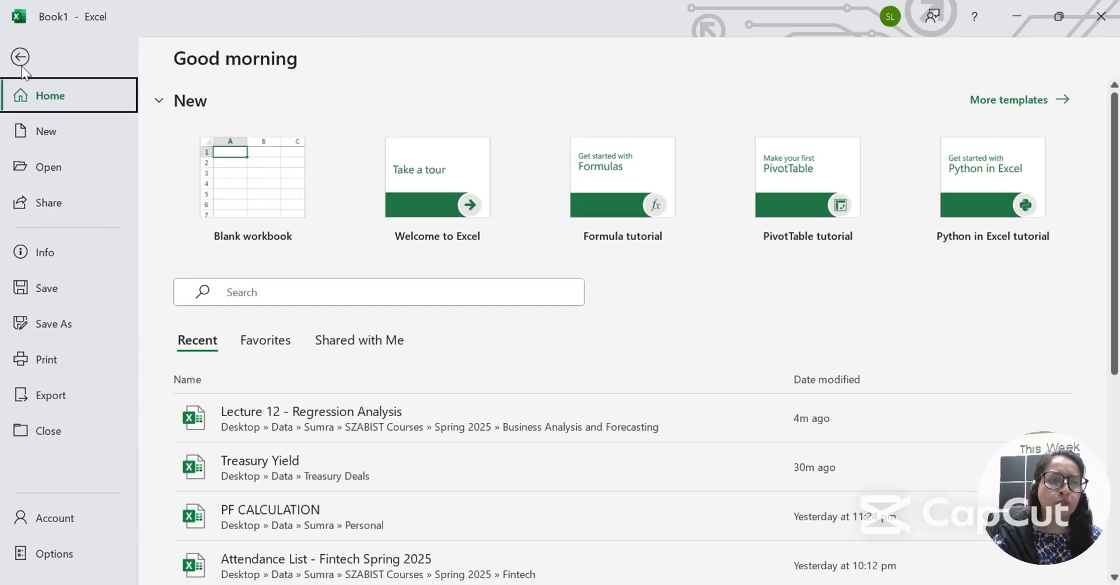
{"action": "left_click", "coordinate": [65, 551]}
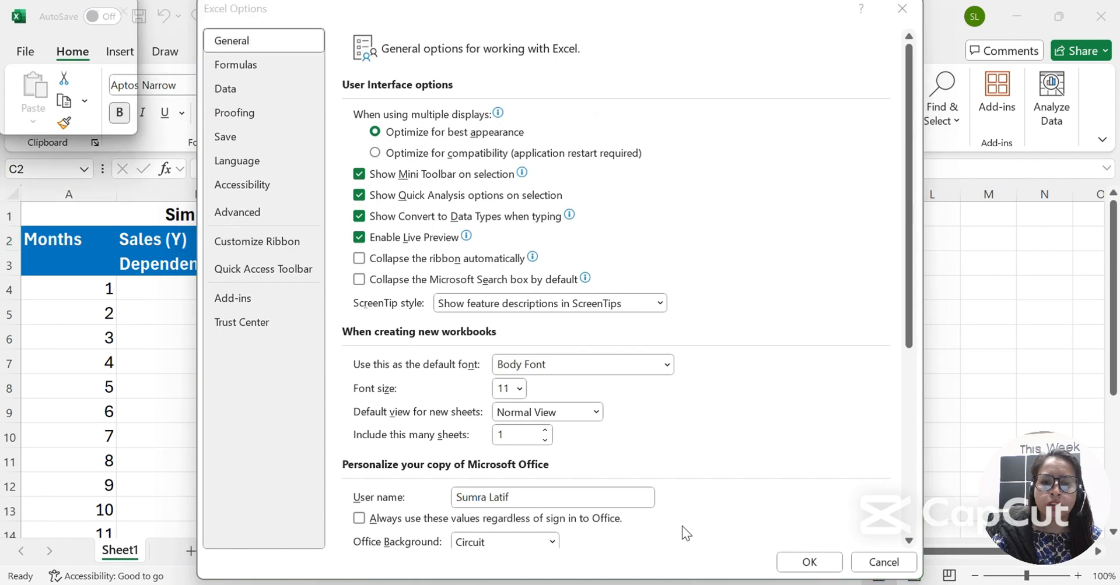
{"action": "scroll", "coordinate": [438, 373], "scroll_direction": "down", "scroll_amount": 3}
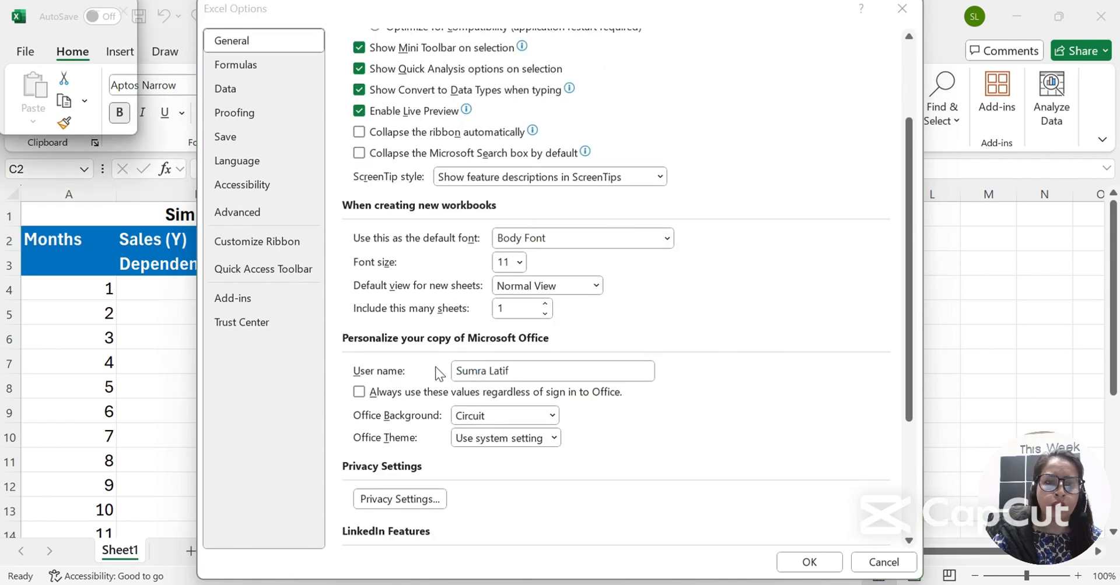
{"action": "left_click", "coordinate": [229, 300]}
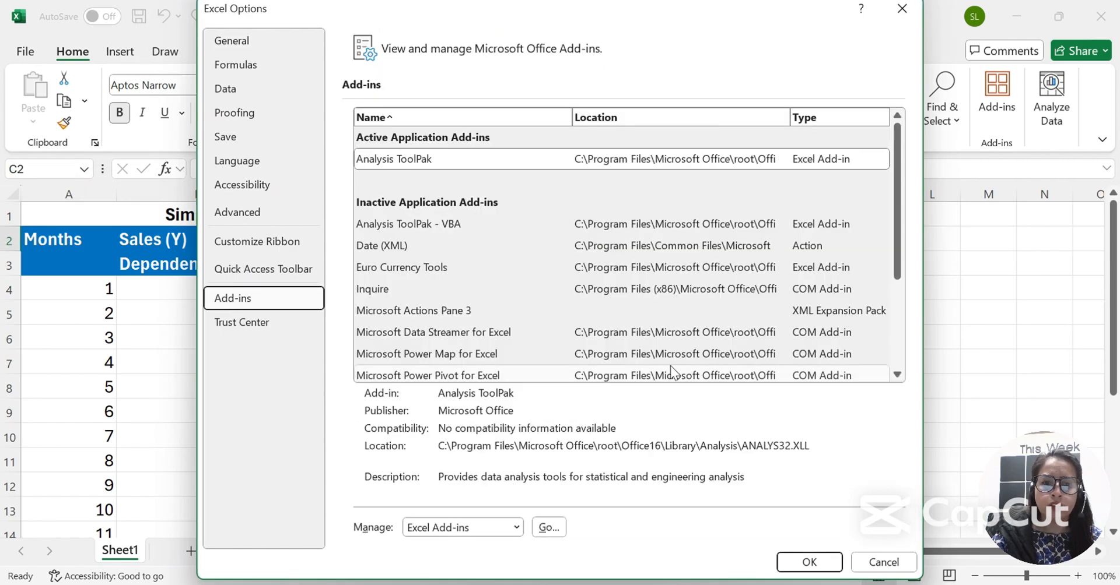
{"action": "scroll", "coordinate": [670, 365], "scroll_direction": "down", "scroll_amount": 2}
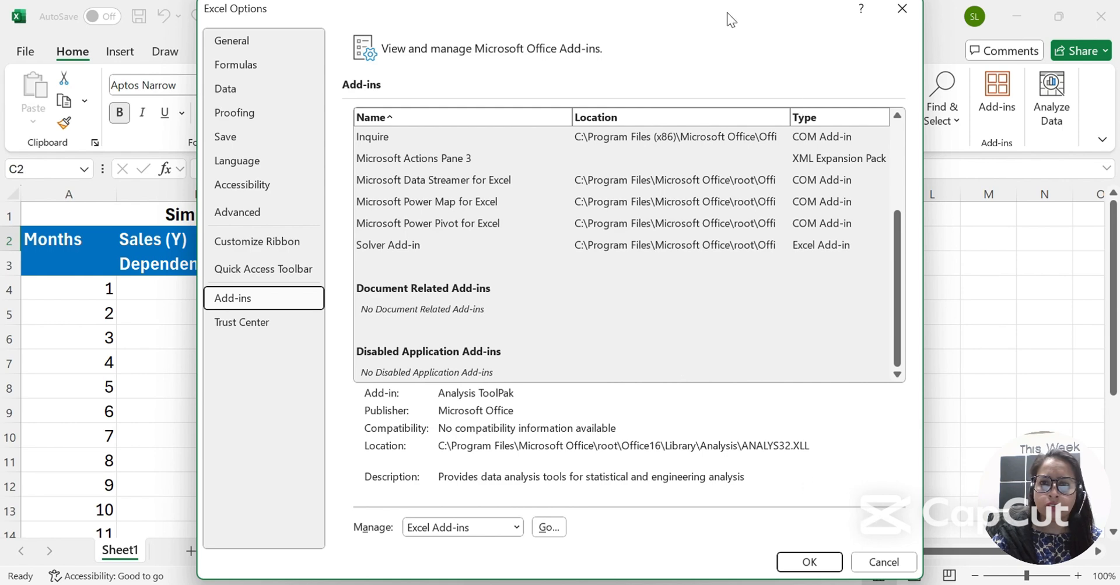
{"action": "left_click_drag", "start_coordinate": [727, 13], "coordinate": [473, 12]}
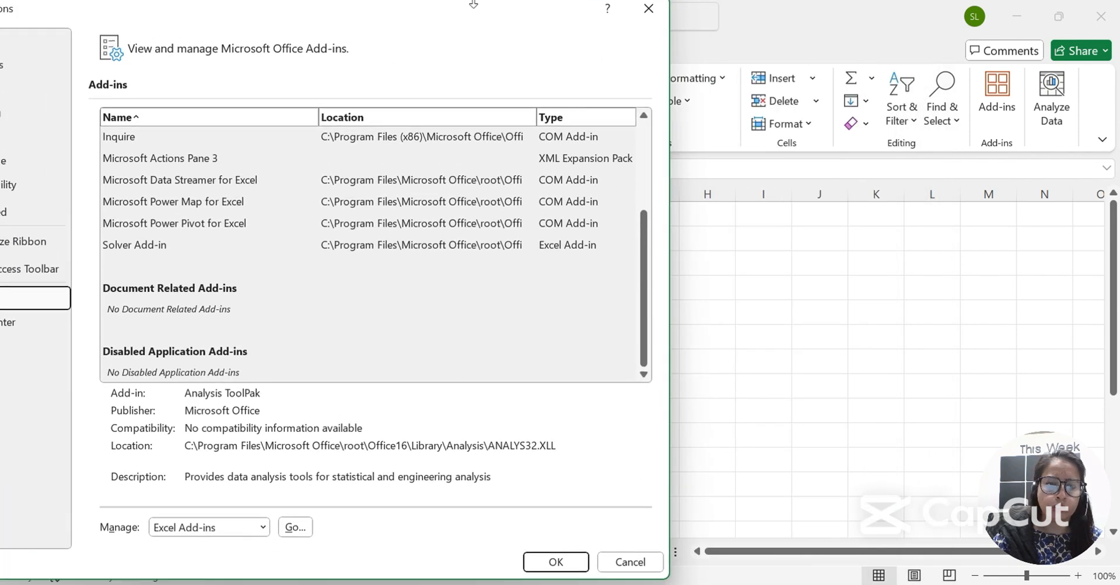
{"action": "left_click", "coordinate": [208, 526]}
{"action": "left_click", "coordinate": [294, 528]}
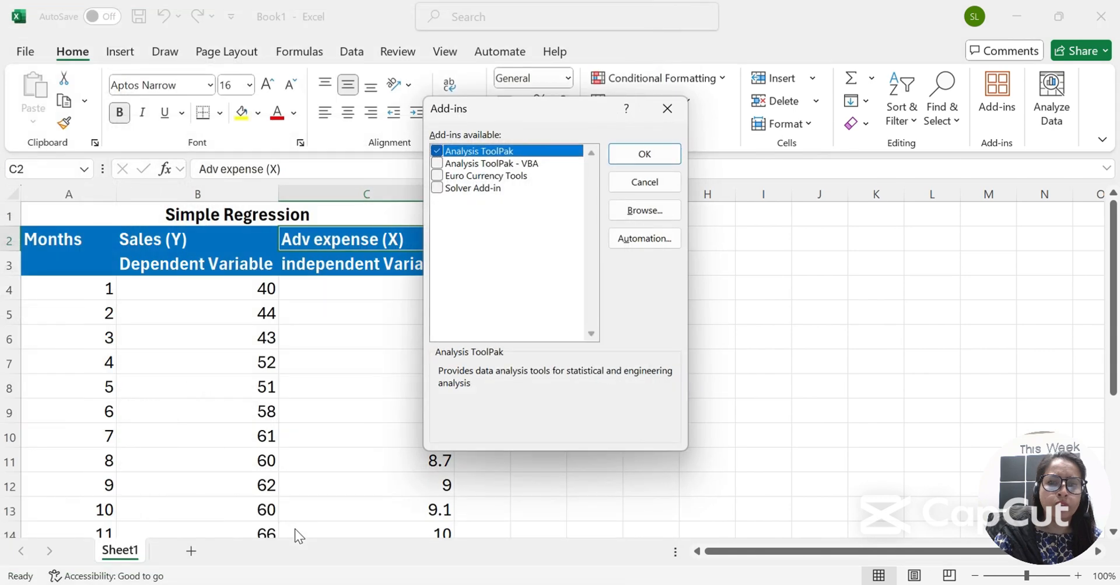
{"action": "left_click", "coordinate": [437, 151]}
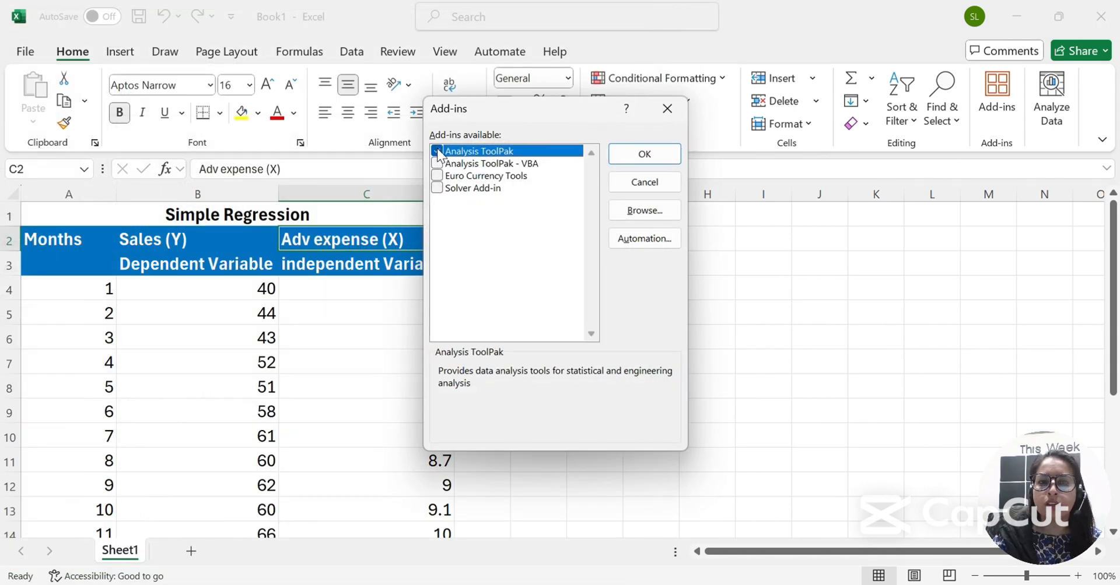
{"action": "left_click", "coordinate": [660, 153]}
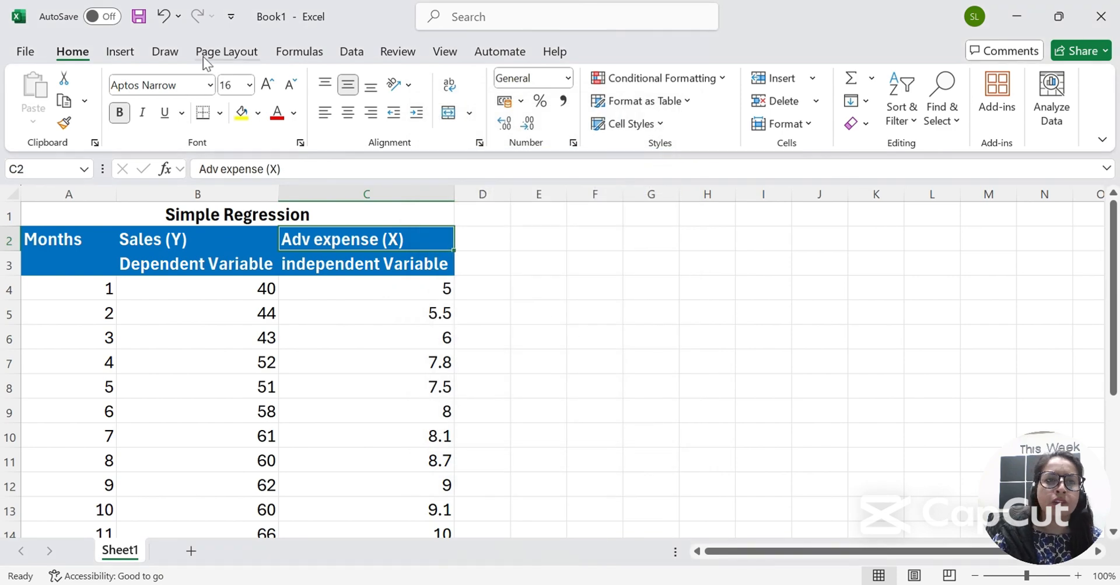
Open the Correlation tool from Data Analysis and set its input range to $B$4:$C$21.
{"action": "left_click", "coordinate": [355, 59]}
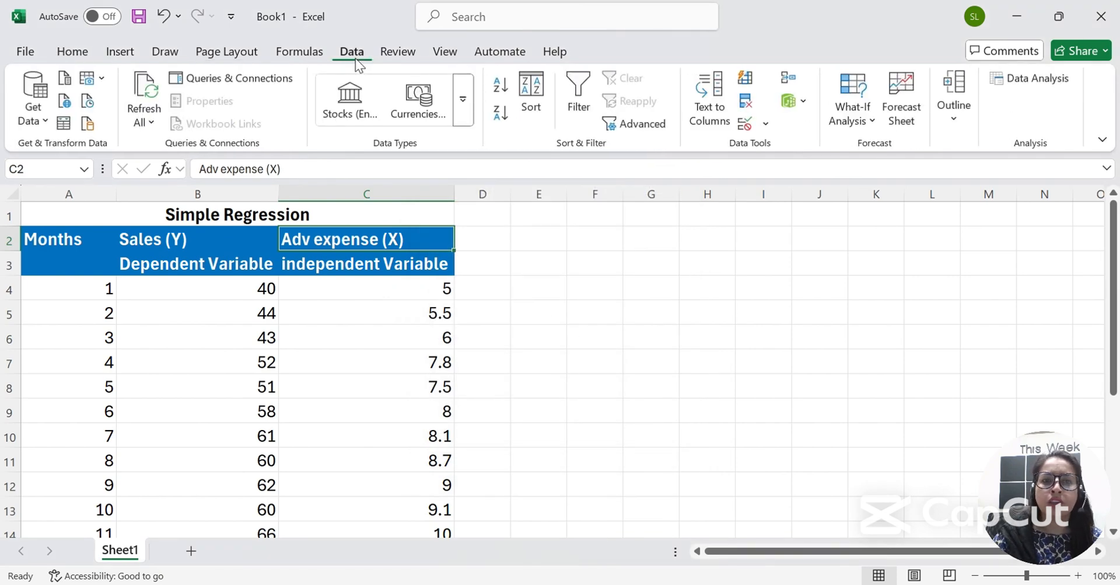
{"action": "left_click", "coordinate": [1027, 78]}
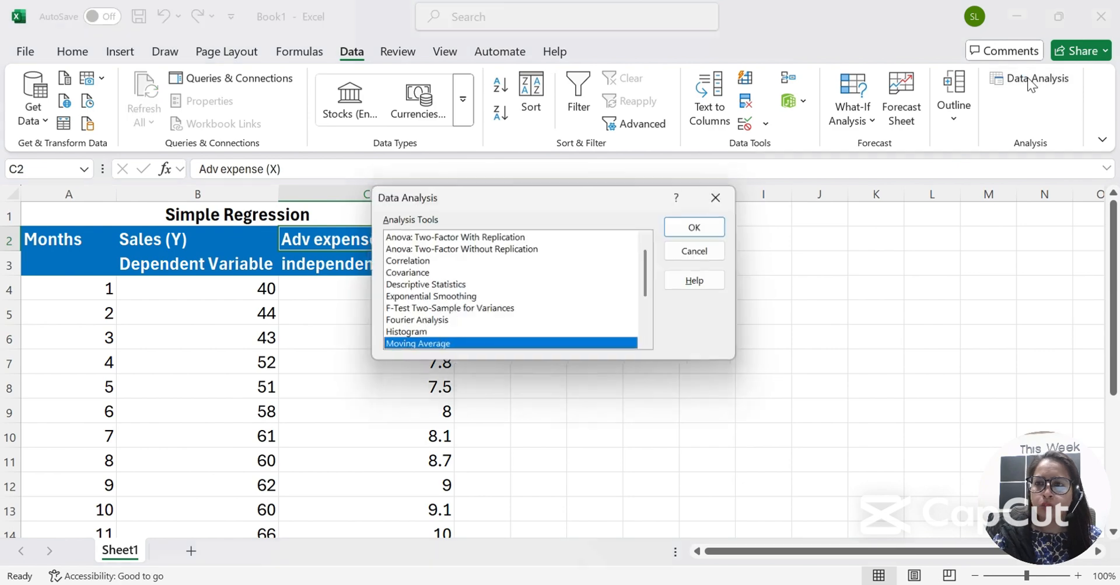
{"action": "left_click", "coordinate": [434, 287]}
{"action": "left_click", "coordinate": [420, 262]}
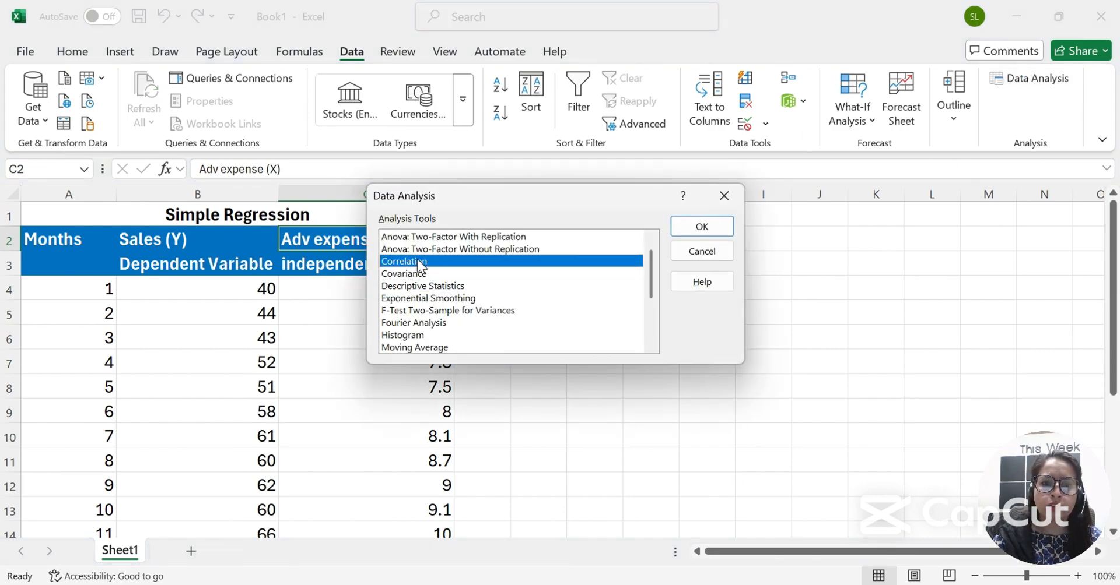
{"action": "left_click", "coordinate": [714, 228]}
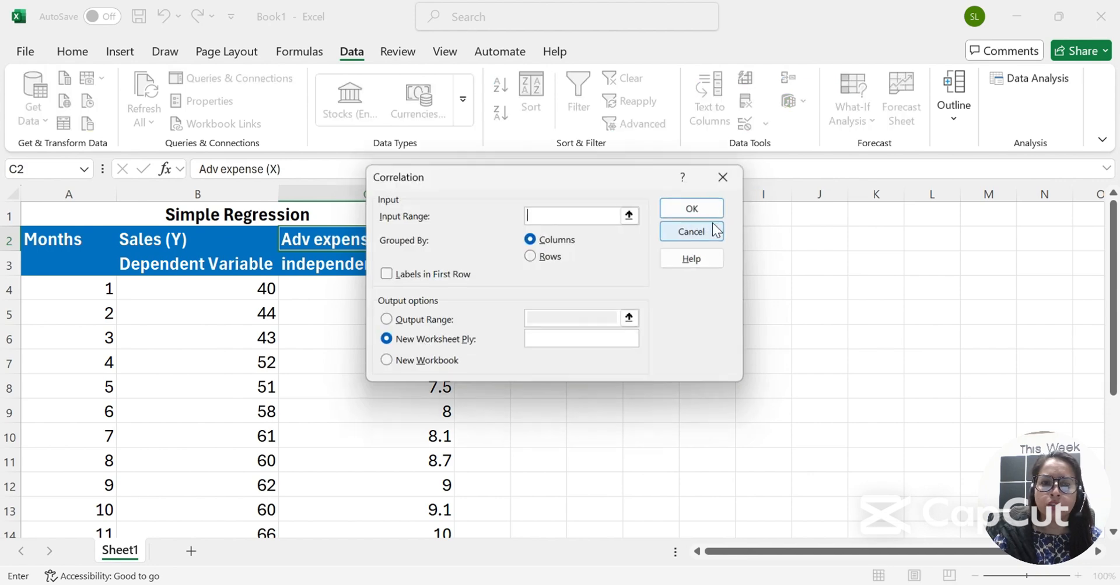
{"action": "left_click", "coordinate": [631, 214]}
{"action": "left_click", "coordinate": [243, 294]}
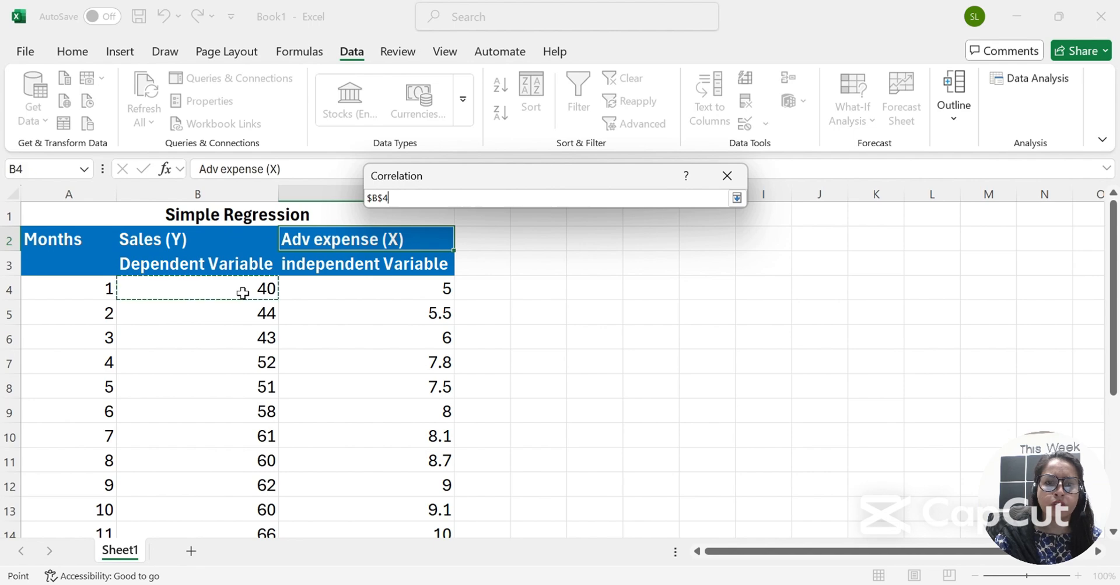
{"action": "key", "text": "ctrl+shift+Right"}
{"action": "key", "text": "ctrl+shift+Down"}
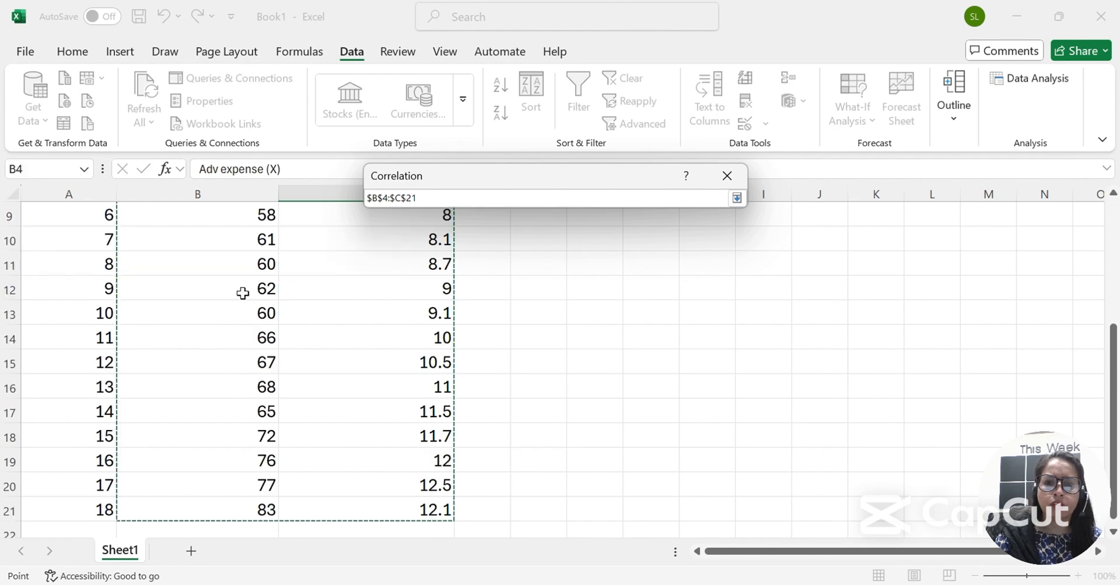
{"action": "left_click", "coordinate": [736, 198]}
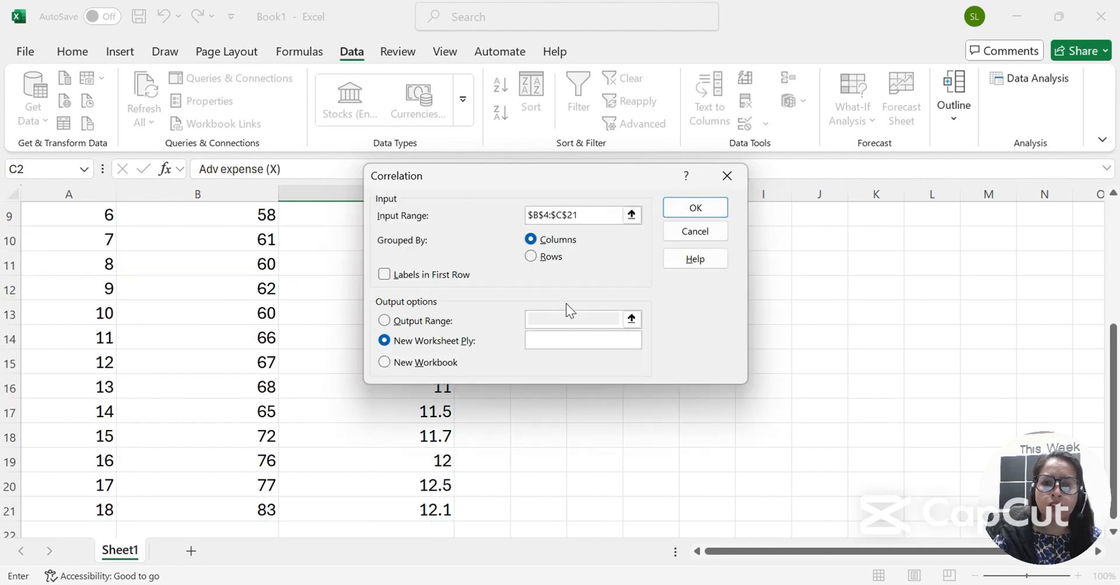
Output the correlation to a new sheet and autofit its columns.
{"action": "left_click", "coordinate": [716, 210]}
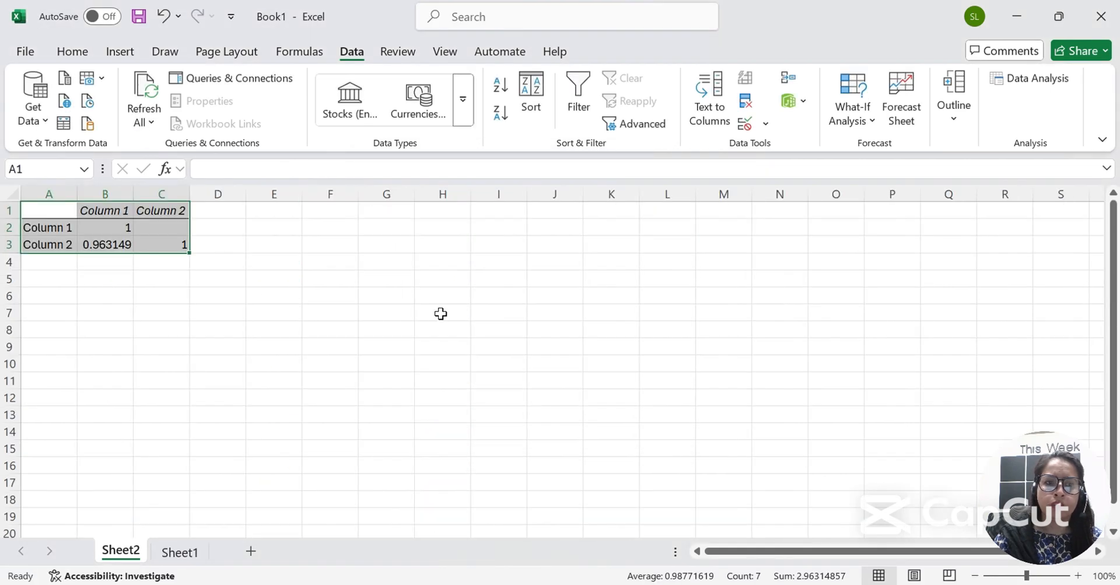
{"action": "left_click", "coordinate": [91, 293]}
{"action": "left_click", "coordinate": [12, 192]}
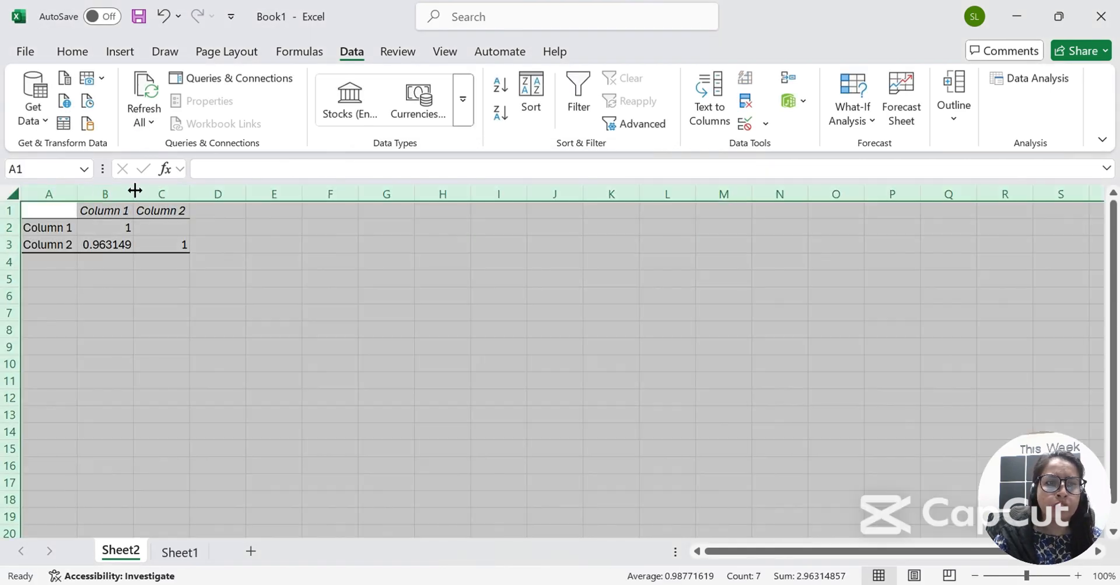
{"action": "double_click", "coordinate": [134, 194]}
Label the correlation matrix rows and columns Y and X, and round the coefficient to 0.96.
{"action": "left_click", "coordinate": [102, 213]}
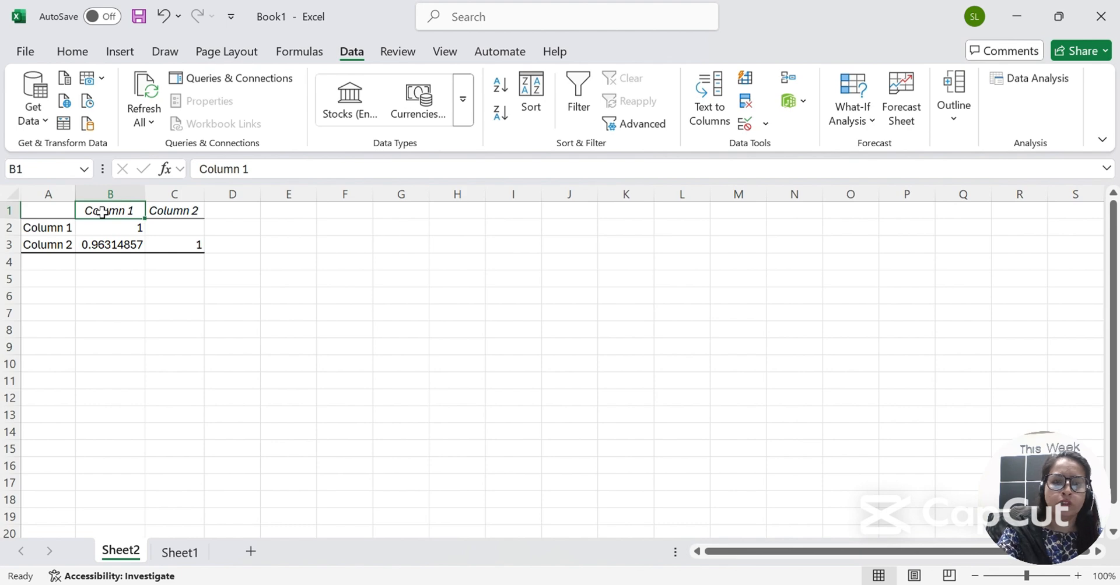
{"action": "type", "text": "Y"}
{"action": "key", "text": "Tab"}
{"action": "type", "text": "X"}
{"action": "key", "text": "Return"}
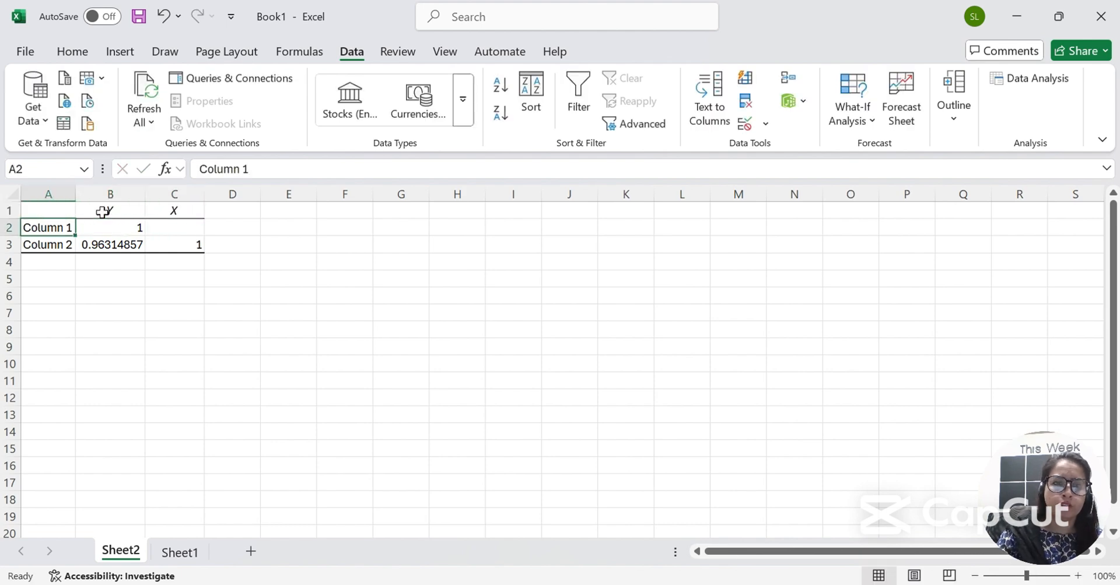
{"action": "type", "text": "Y"}
{"action": "key", "text": "Return"}
{"action": "type", "text": "X"}
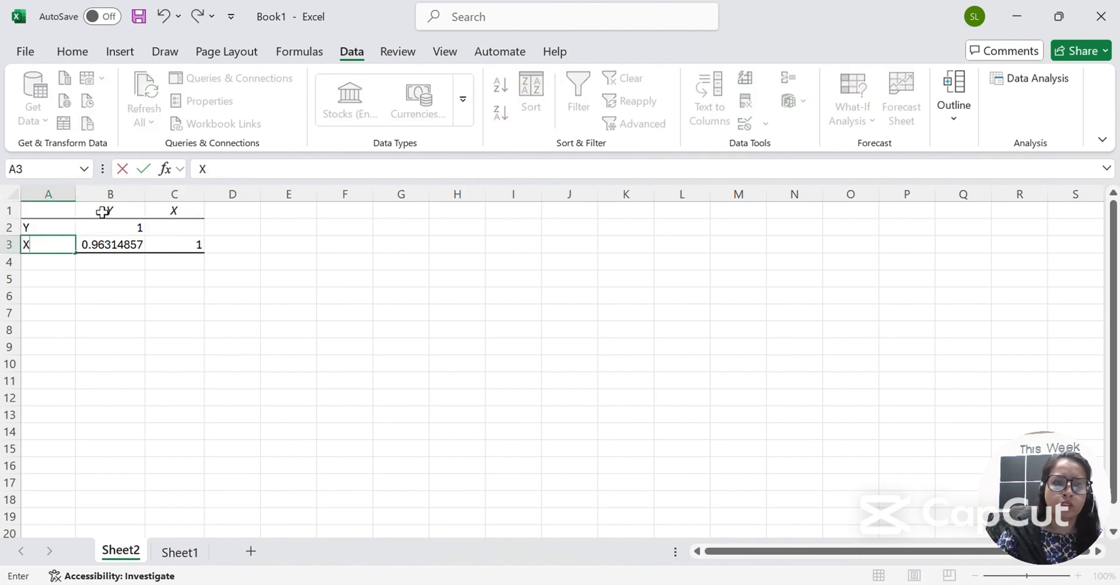
{"action": "key", "text": "Return"}
{"action": "key", "text": "Right"}
{"action": "key", "text": "Up"}
{"action": "key", "text": "ctrl+shift+1"}
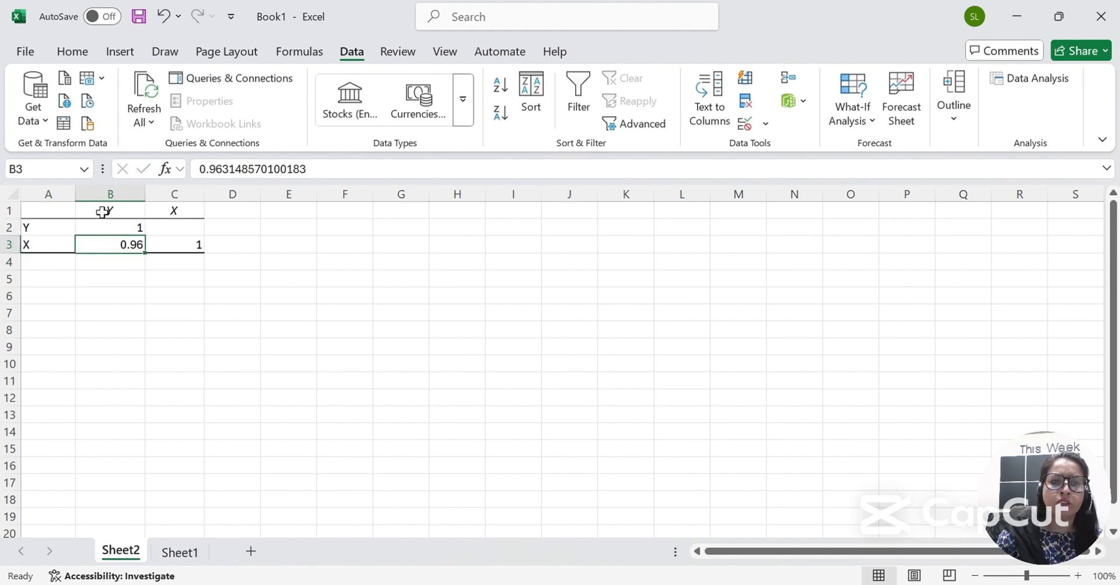
Return to Sheet1 and open the Regression tool from the Data Analysis list.
{"action": "left_click", "coordinate": [178, 552]}
{"action": "key", "text": "ctrl+Home"}
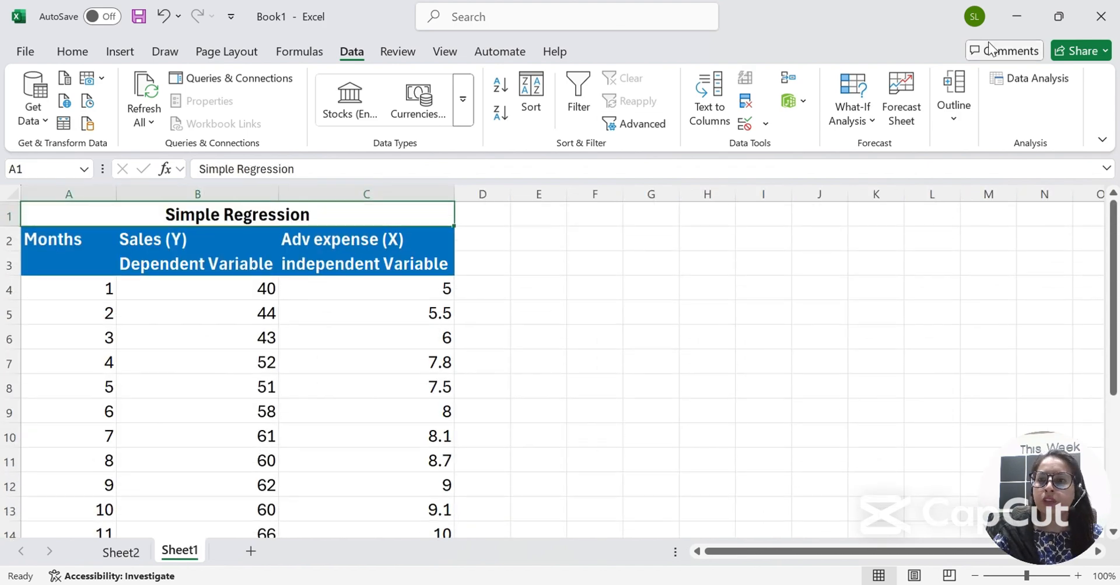
{"action": "left_click", "coordinate": [1026, 78]}
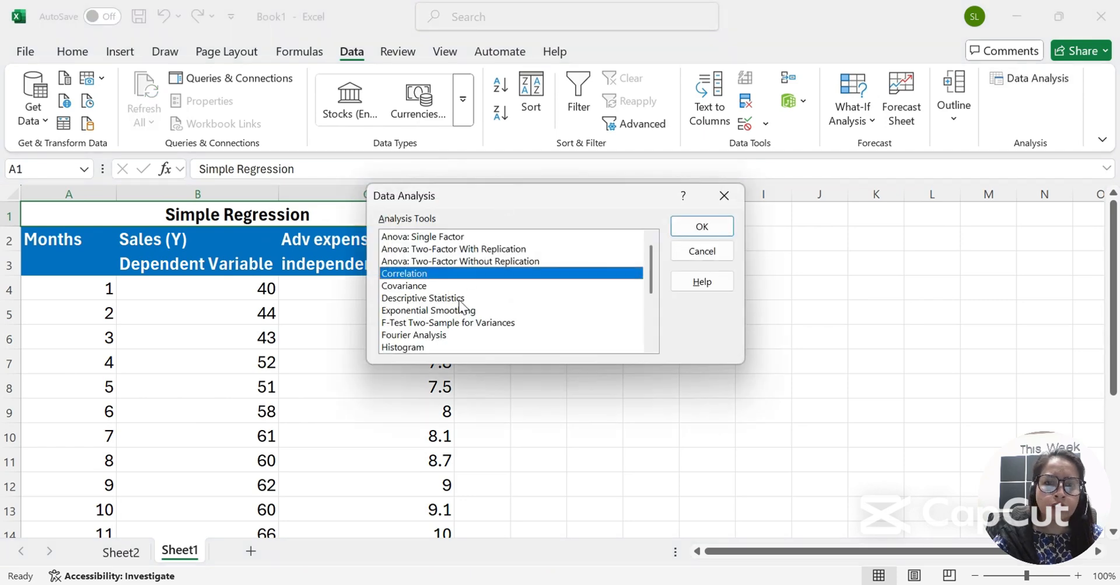
{"action": "left_click", "coordinate": [443, 298]}
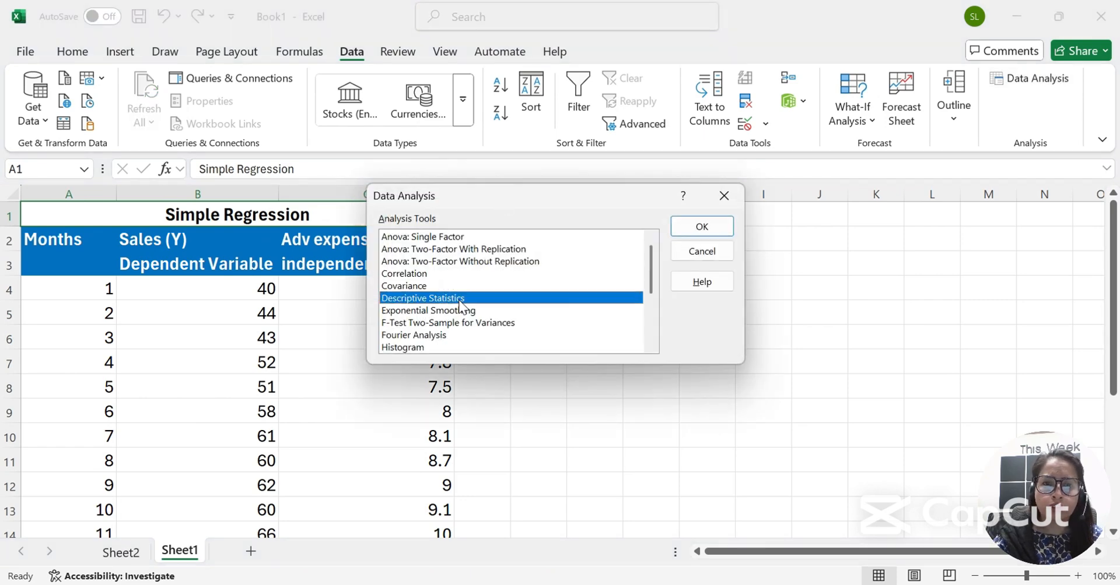
{"action": "left_click_drag", "start_coordinate": [648, 277], "coordinate": [649, 317]}
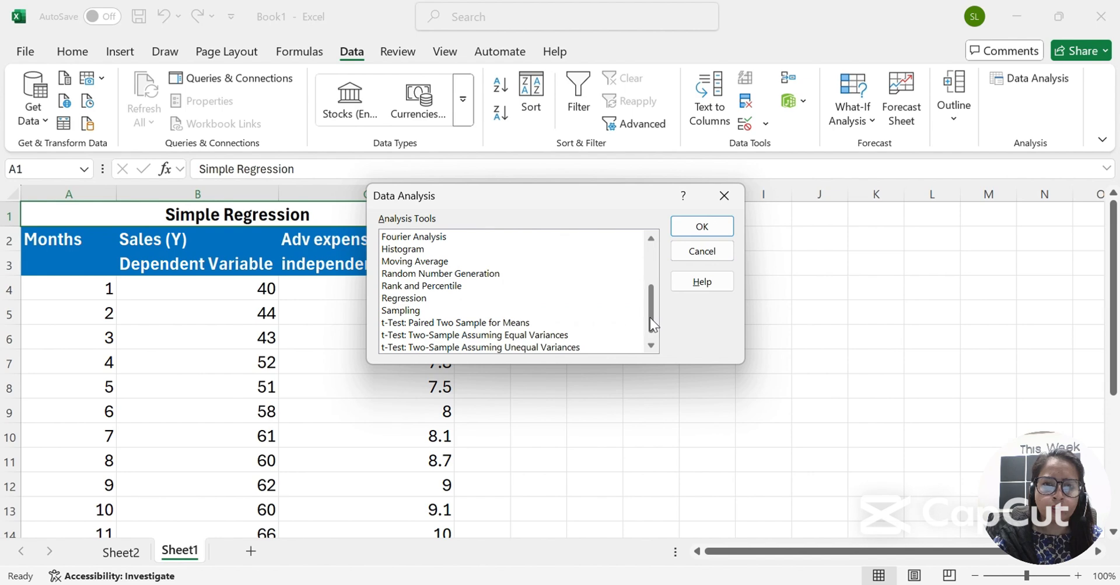
{"action": "double_click", "coordinate": [425, 299]}
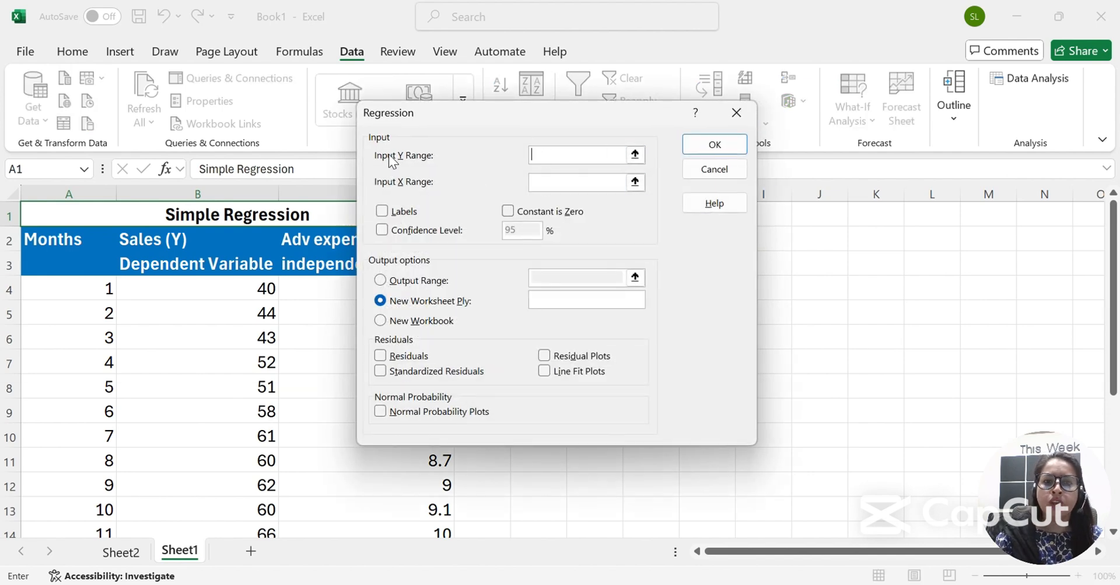
Set the regression Y range to B4:B21 and the X range to C4:C21.
{"action": "left_click", "coordinate": [247, 288]}
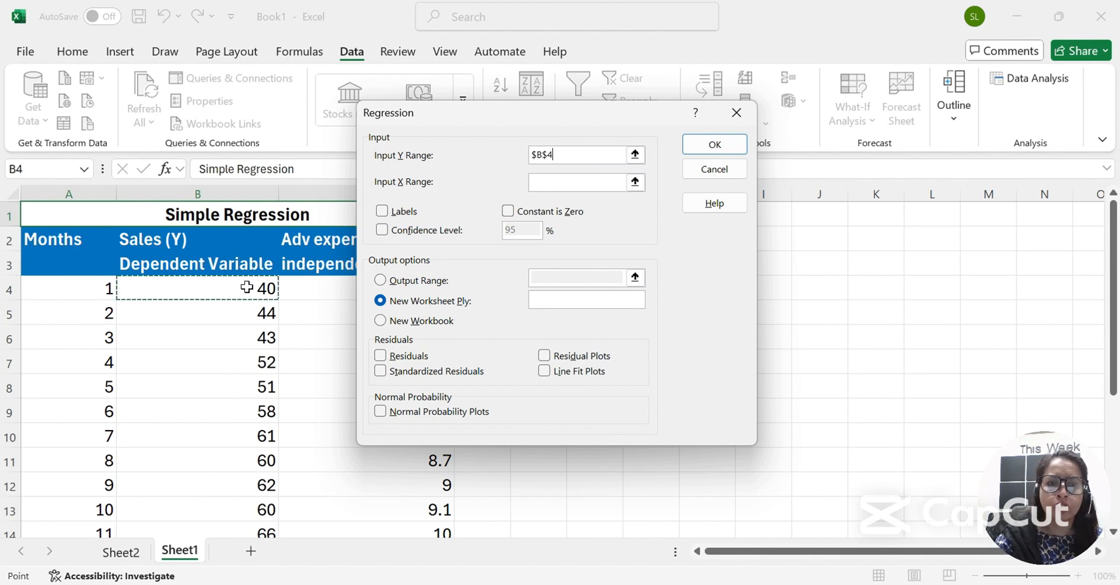
{"action": "key", "text": "ctrl+shift+Down"}
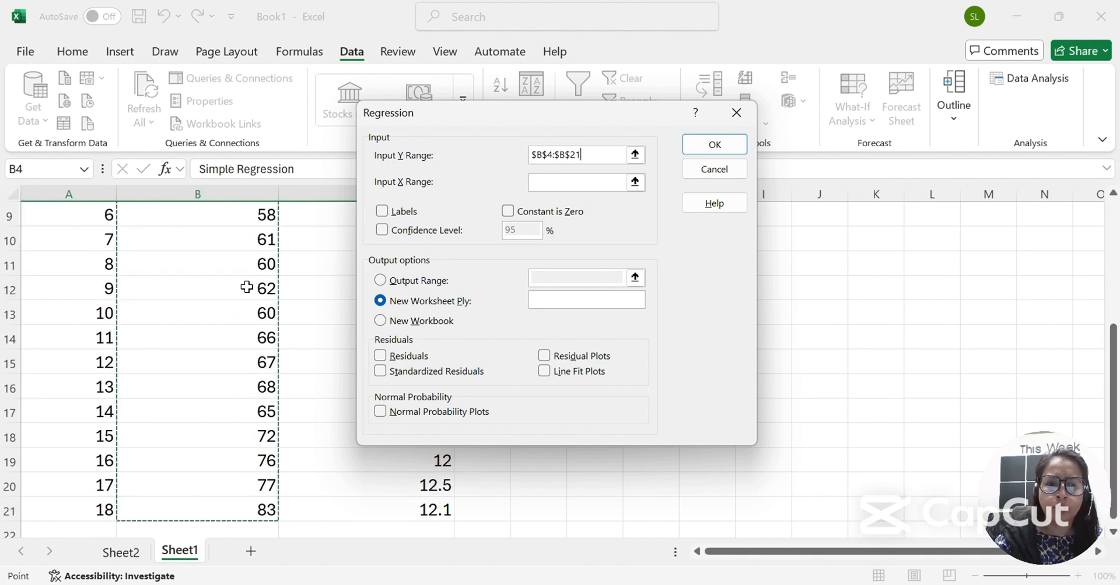
{"action": "left_click", "coordinate": [559, 181]}
{"action": "left_click", "coordinate": [305, 235]}
{"action": "key", "text": "ctrl+Down"}
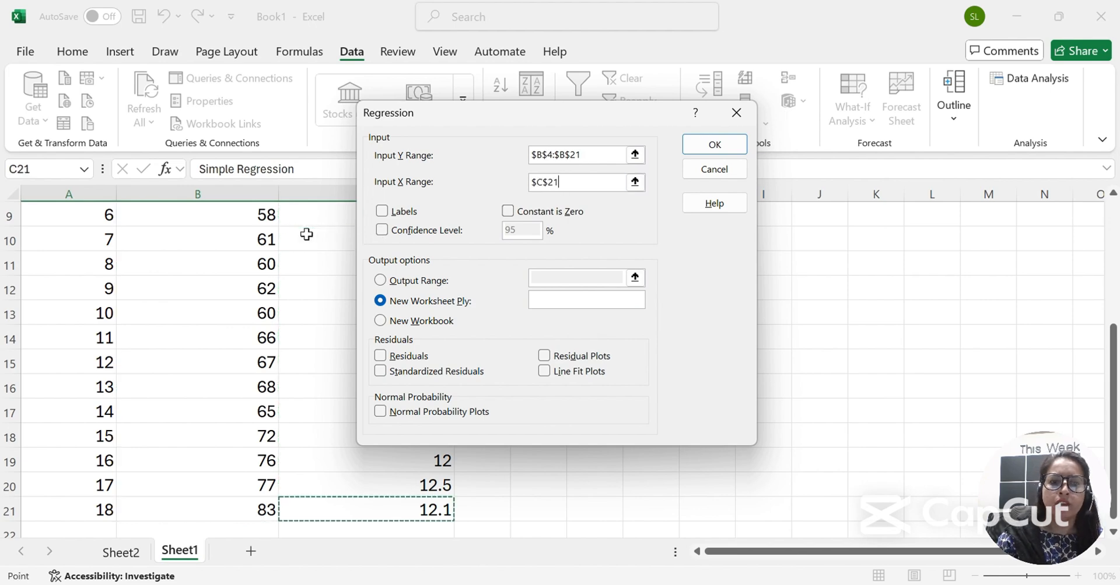
{"action": "key", "text": "ctrl+Up"}
{"action": "key", "text": "Down"}
{"action": "key", "text": "ctrl+shift+Down"}
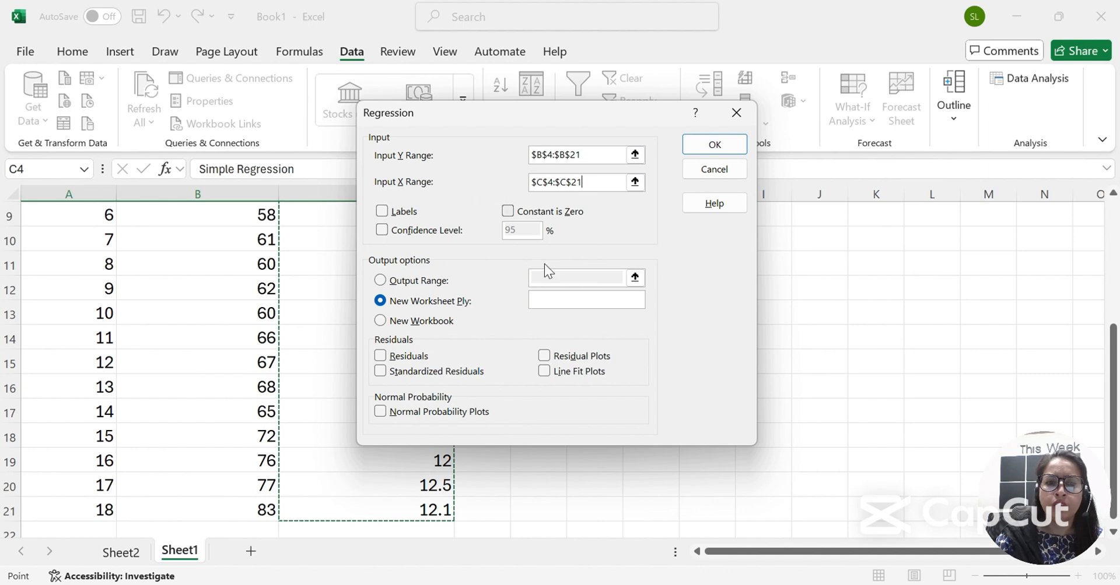
Include residuals, standardized residuals, residual, line fit and normal probability plots, and run to a new sheet.
{"action": "left_click", "coordinate": [380, 356]}
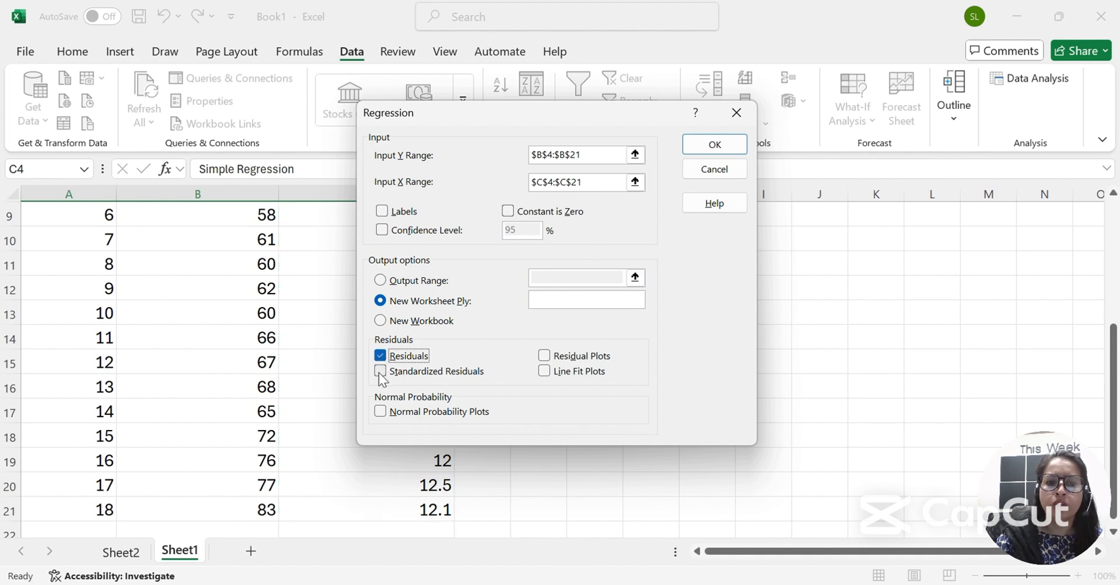
{"action": "left_click", "coordinate": [380, 372]}
{"action": "left_click", "coordinate": [547, 356]}
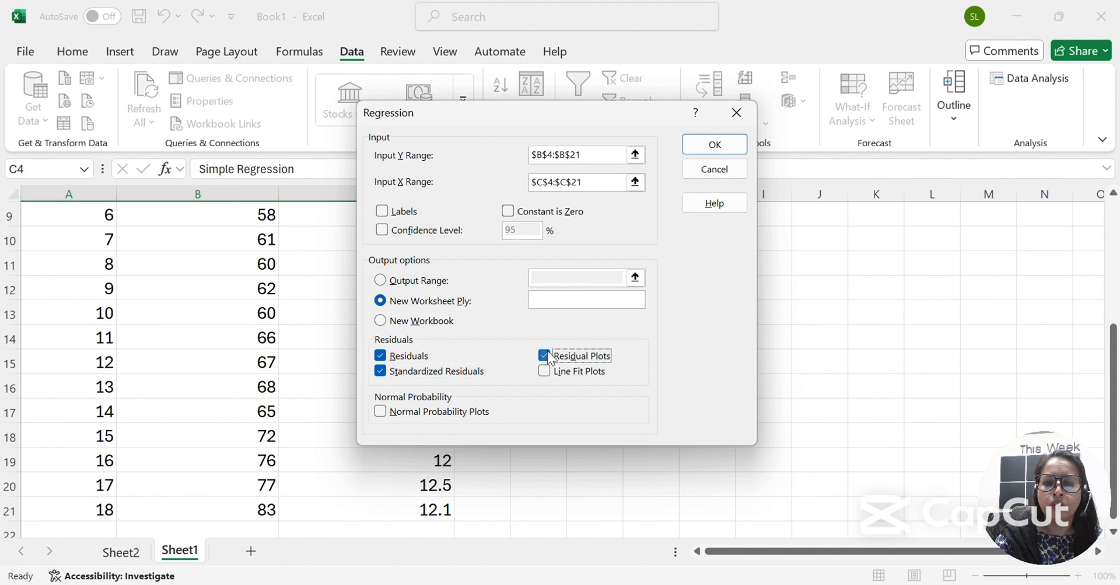
{"action": "left_click", "coordinate": [544, 371]}
{"action": "left_click", "coordinate": [382, 413]}
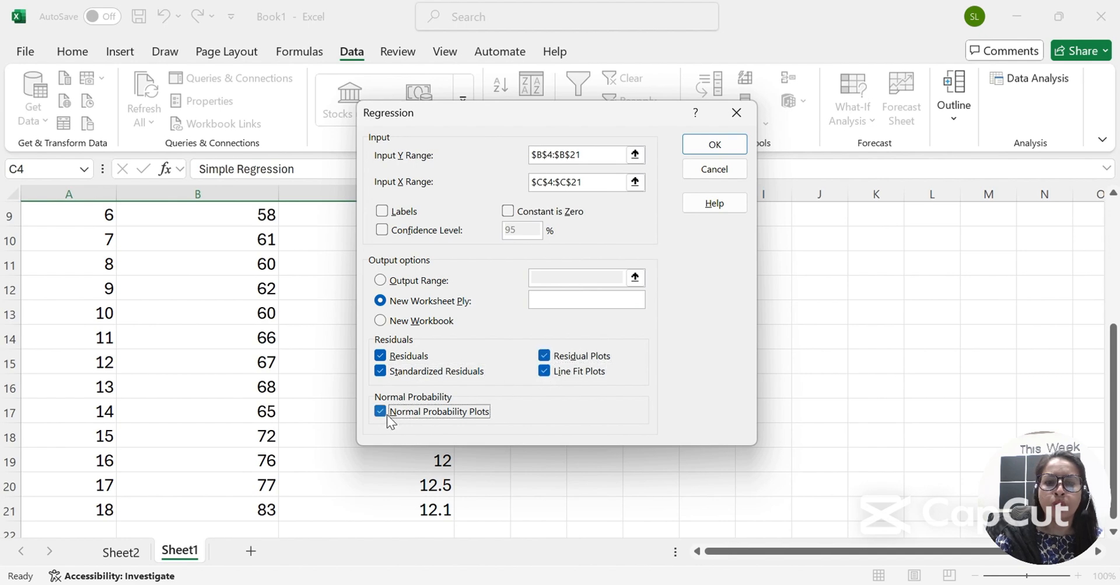
{"action": "left_click", "coordinate": [714, 145]}
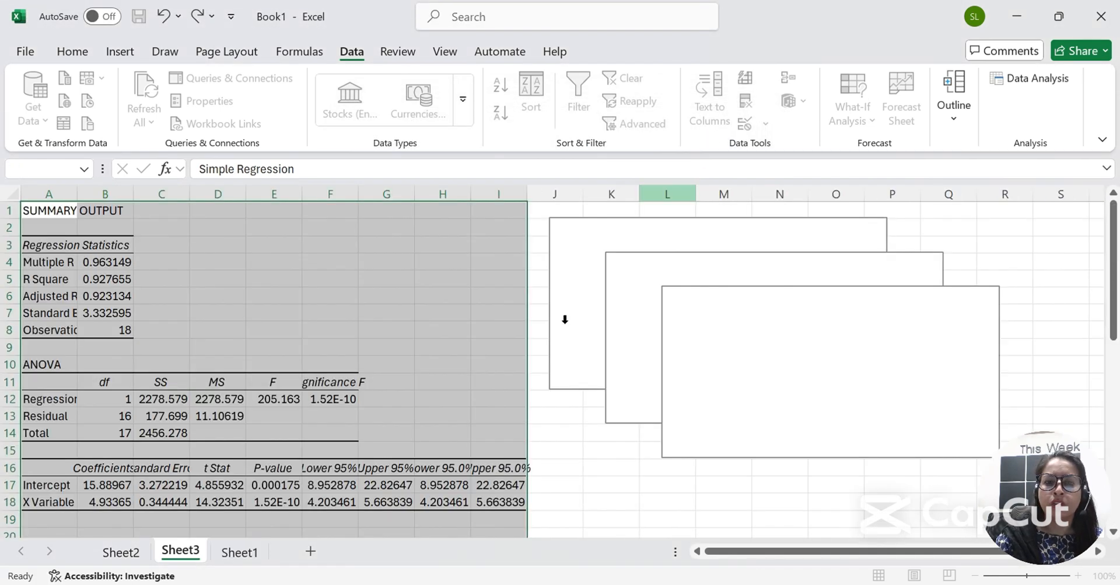
Move the Normal Probability Plot below the Residual Plot and the Line Fit Plot to the right.
{"action": "left_click", "coordinate": [327, 331]}
{"action": "scroll", "coordinate": [729, 411], "scroll_direction": "down", "scroll_amount": 1}
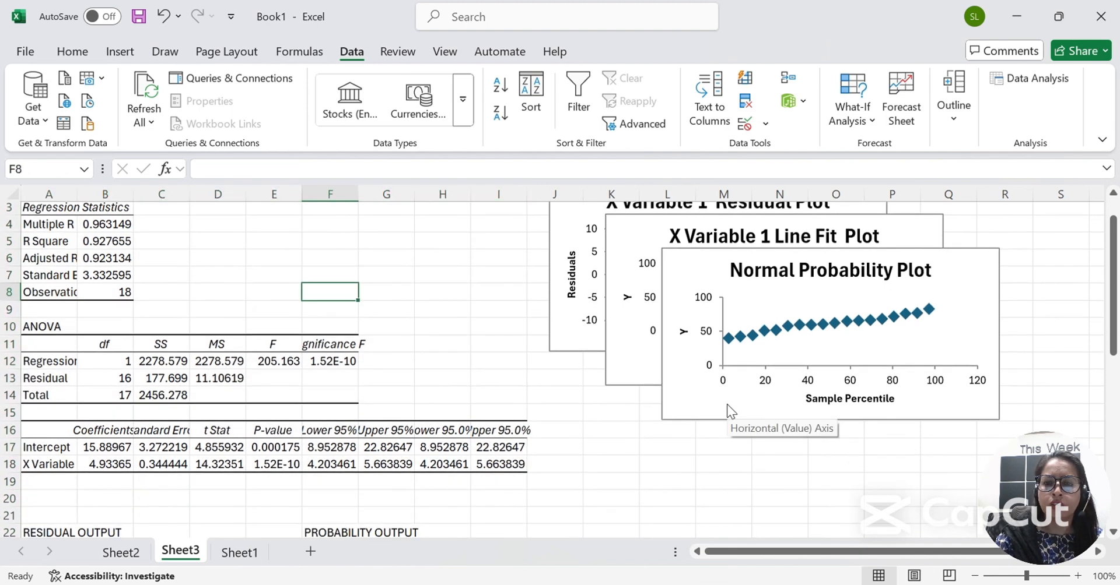
{"action": "left_click_drag", "start_coordinate": [728, 412], "coordinate": [619, 521]}
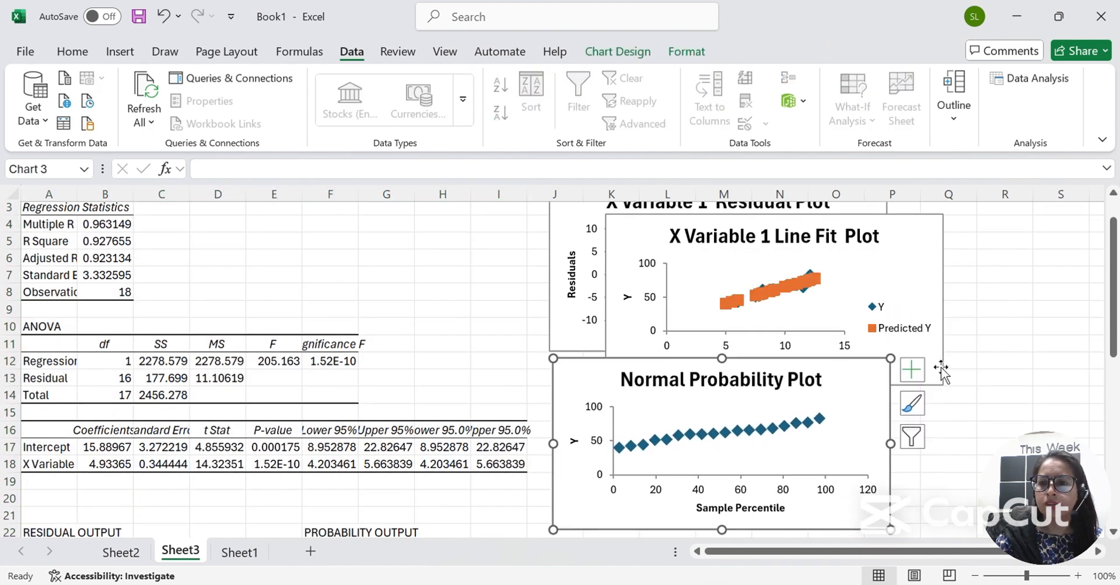
{"action": "left_click_drag", "start_coordinate": [935, 367], "coordinate": [1102, 330]}
{"action": "scroll", "coordinate": [262, 322], "scroll_direction": "left", "scroll_amount": 3}
{"action": "scroll", "coordinate": [262, 322], "scroll_direction": "down", "scroll_amount": 1}
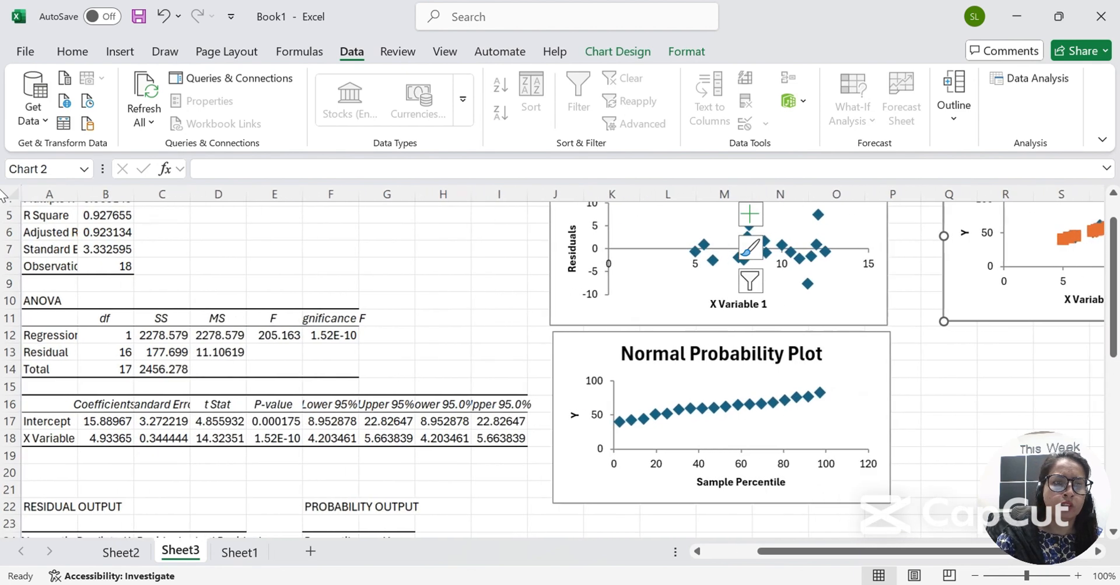
Autofit all columns and round the coefficient table B17:I18 to two decimals.
{"action": "left_click", "coordinate": [11, 193]}
{"action": "double_click", "coordinate": [78, 193]}
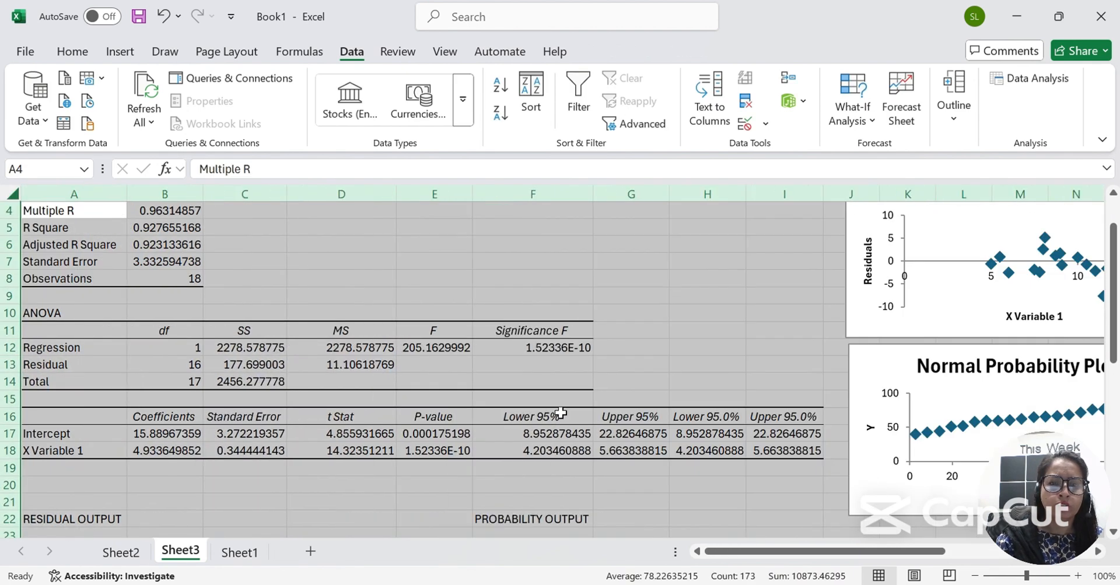
{"action": "left_click", "coordinate": [151, 438]}
{"action": "key", "text": "shift+Down"}
{"action": "key", "text": "ctrl+shift+Right"}
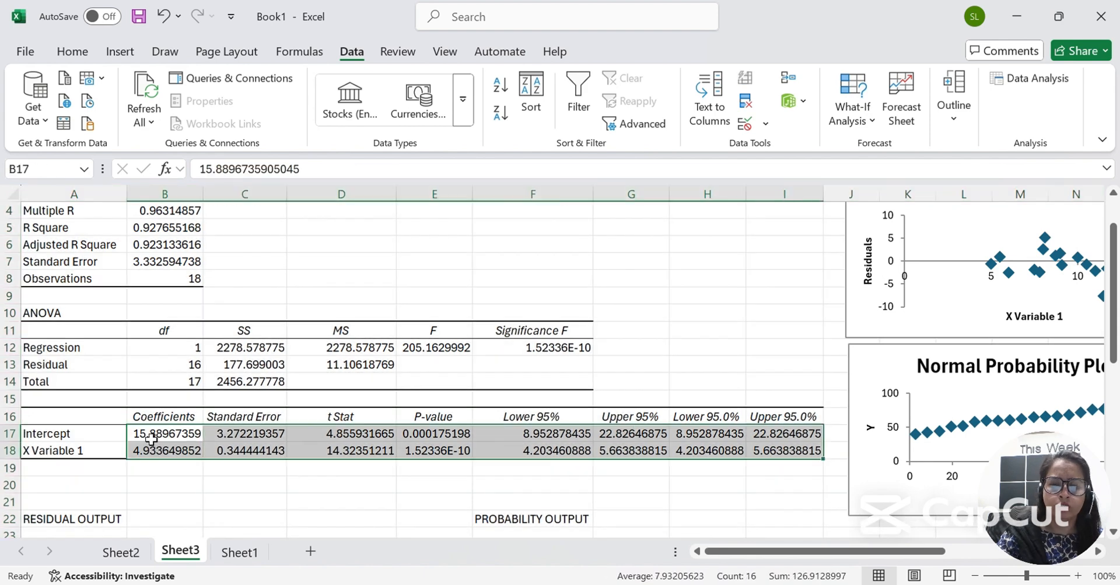
{"action": "key", "text": "ctrl+shift+1"}
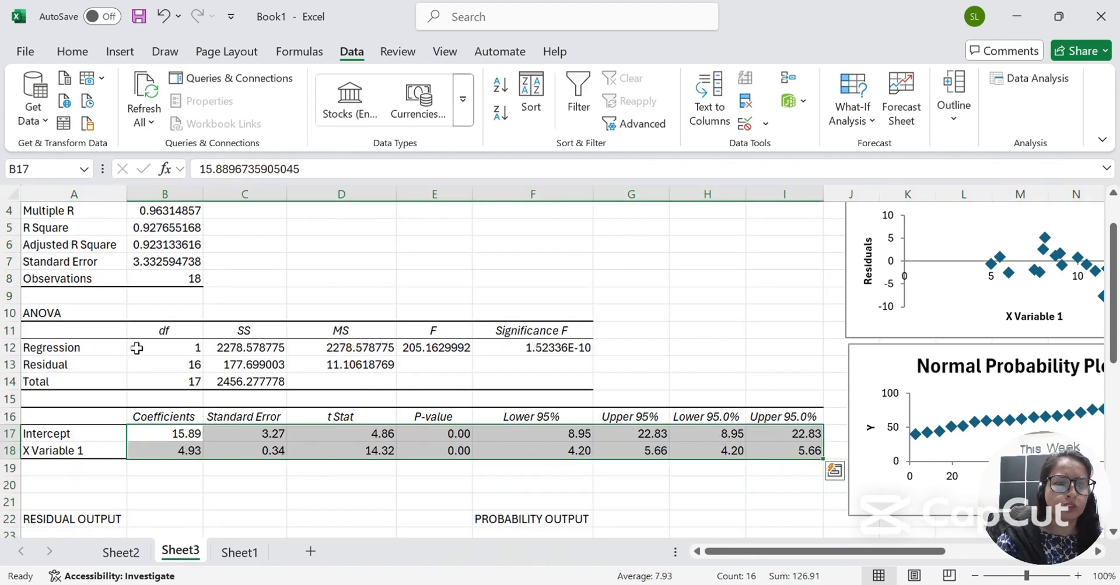
Round the ANOVA values C12:F14 and regression statistics B4:B8 to two decimals.
{"action": "left_click", "coordinate": [245, 348]}
{"action": "key", "text": "shift+Down"}
{"action": "key", "text": "shift+Down"}
{"action": "key", "text": "shift+Right"}
{"action": "key", "text": "shift+Right"}
{"action": "key", "text": "shift+Right"}
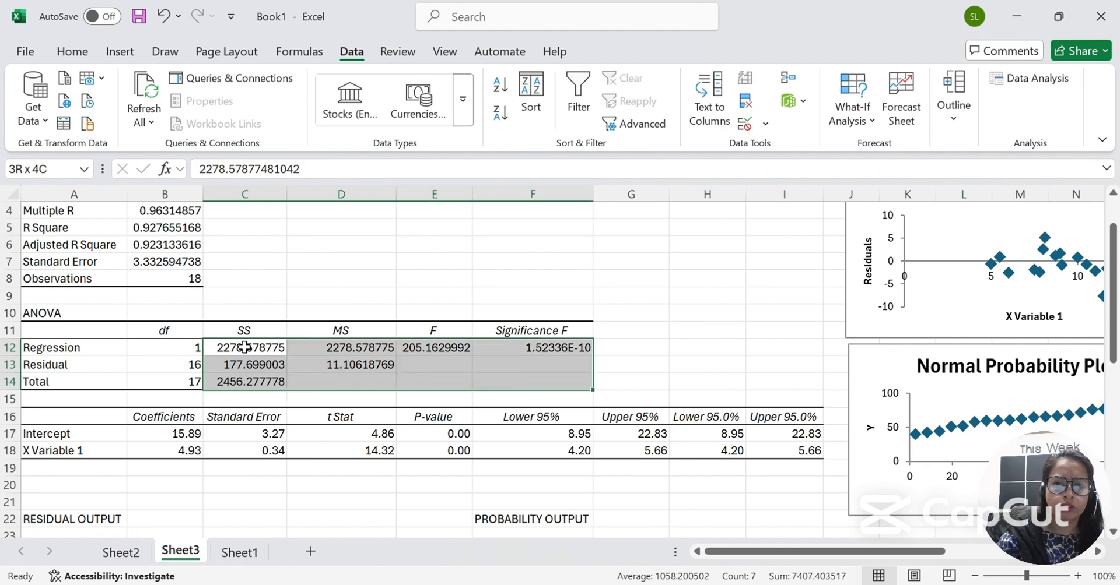
{"action": "key", "text": "ctrl+shift+1"}
{"action": "scroll", "coordinate": [243, 318], "scroll_direction": "up", "scroll_amount": 1}
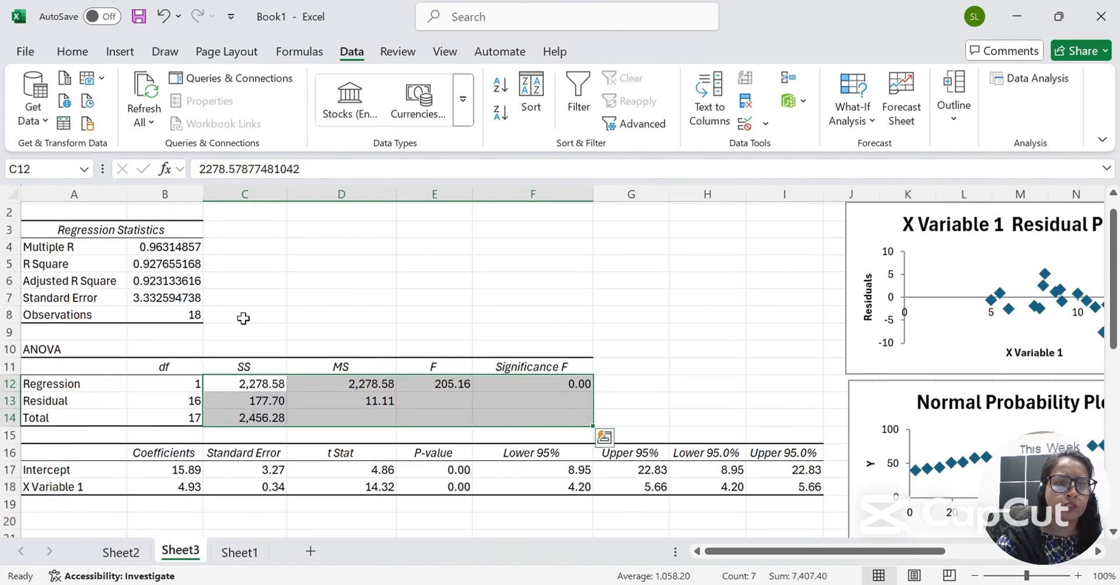
{"action": "left_click", "coordinate": [160, 248]}
{"action": "key", "text": "shift+Down"}
{"action": "key", "text": "shift+Down"}
{"action": "key", "text": "shift+Down"}
{"action": "key", "text": "shift+Down"}
{"action": "key", "text": "ctrl+shift+1"}
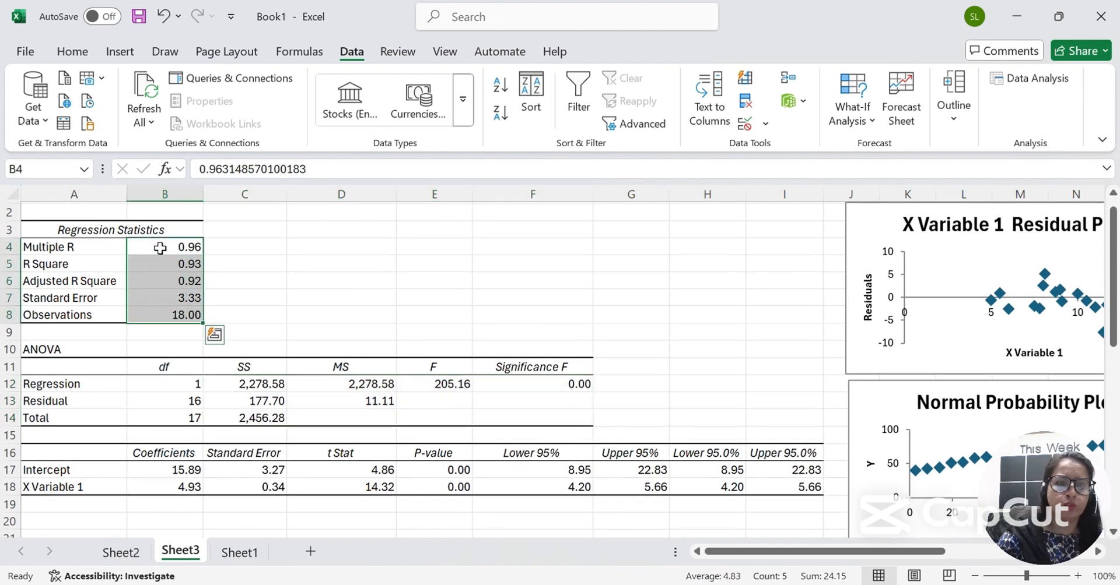
Select the R Square and Adjusted R Square labels with their values.
{"action": "left_click", "coordinate": [151, 277]}
{"action": "left_click_drag", "start_coordinate": [80, 260], "coordinate": [176, 274]}
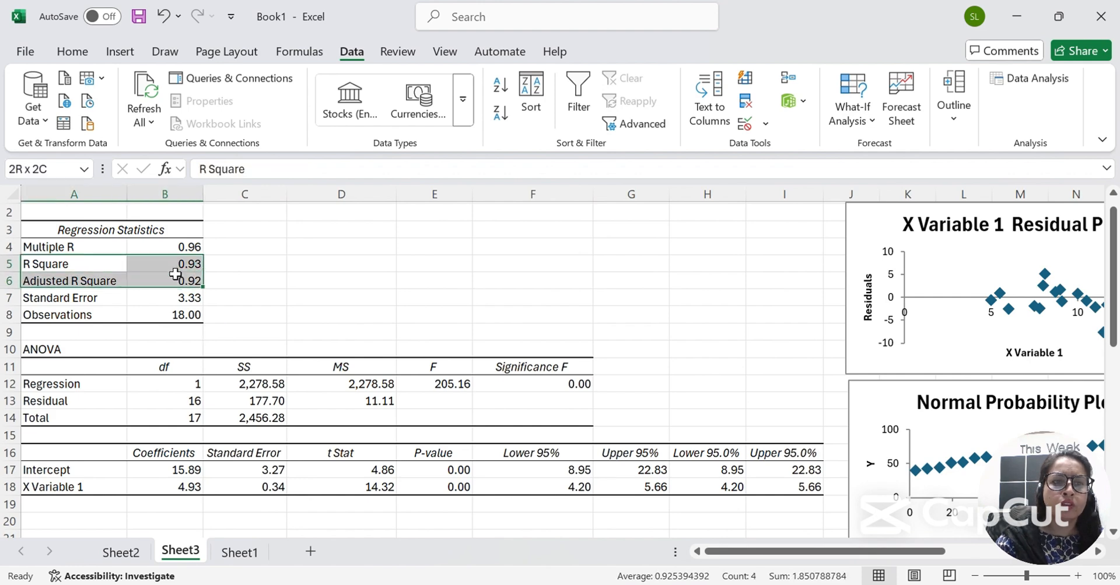
{"action": "left_click", "coordinate": [180, 288]}
{"action": "key", "text": "Up"}
{"action": "key", "text": "Down"}
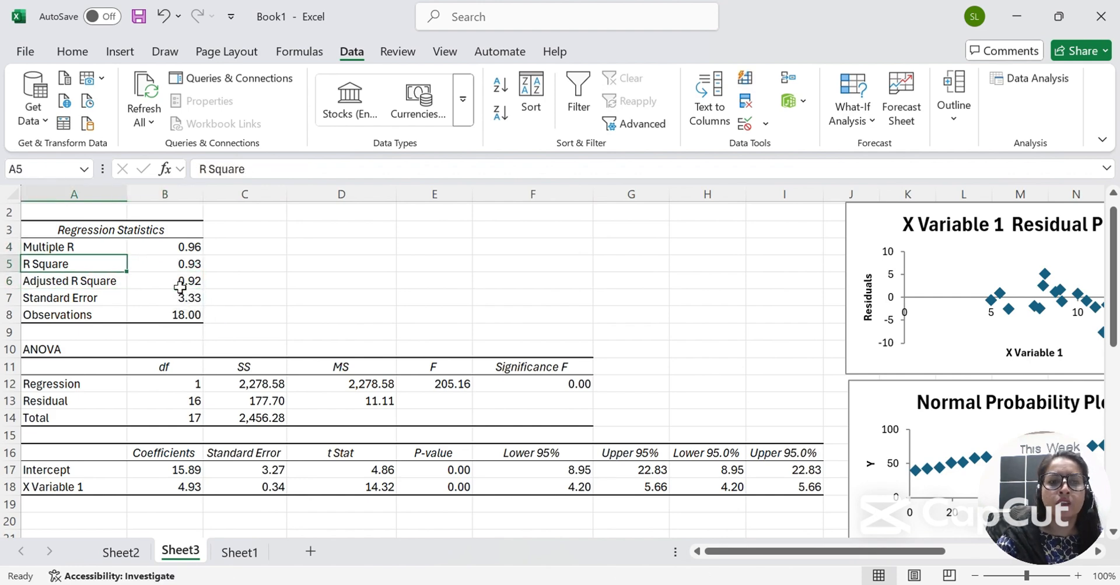
{"action": "key", "text": "Down"}
{"action": "key", "text": "shift+Right"}
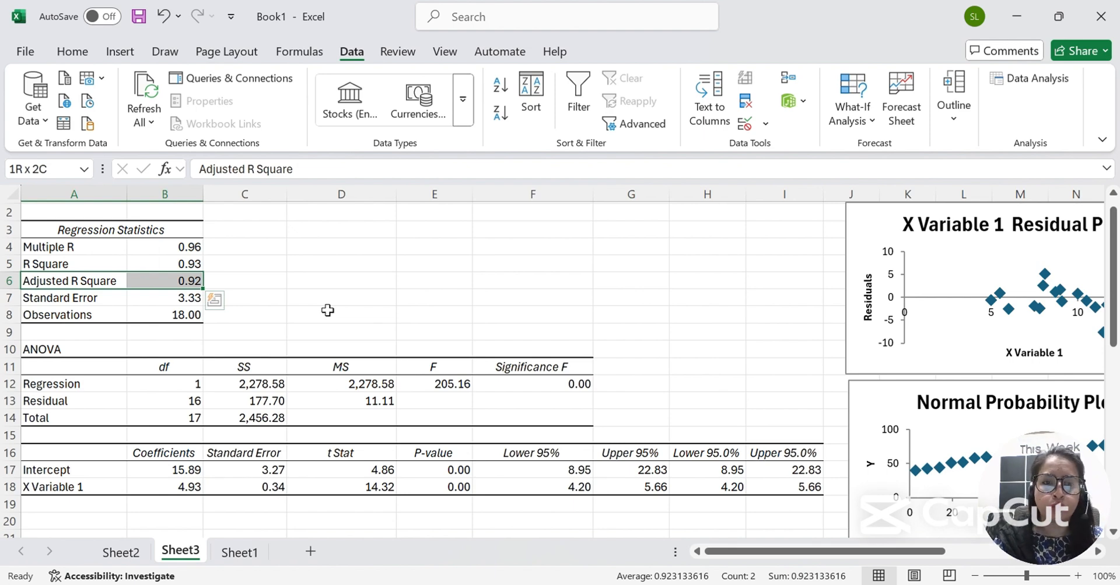
Step through the ANOVA SS, MS and F 205.16 values to the Significance F cell.
{"action": "scroll", "coordinate": [328, 310], "scroll_direction": "down", "scroll_amount": 2}
{"action": "left_click", "coordinate": [245, 319]}
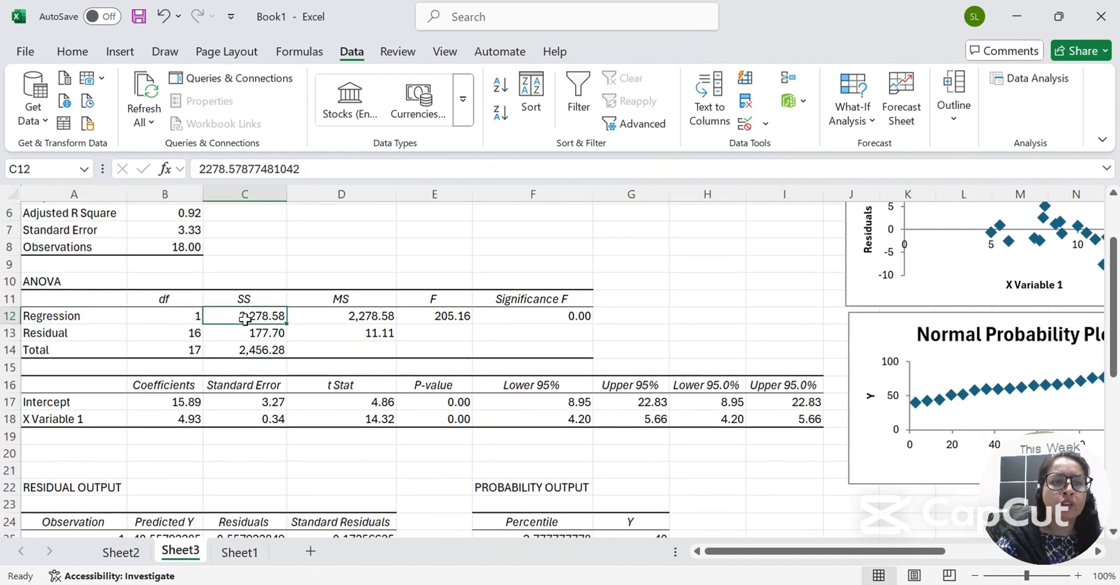
{"action": "key", "text": "Right"}
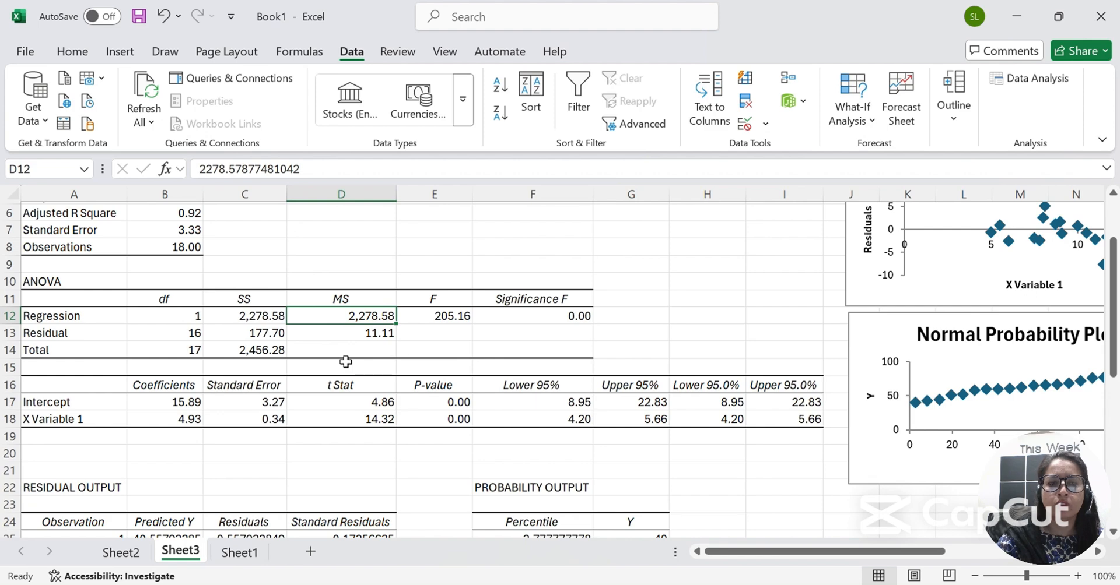
{"action": "key", "text": "Left"}
{"action": "key", "text": "Left"}
{"action": "key", "text": "Right"}
{"action": "key", "text": "shift+Right"}
{"action": "key", "text": "Right"}
{"action": "key", "text": "Right"}
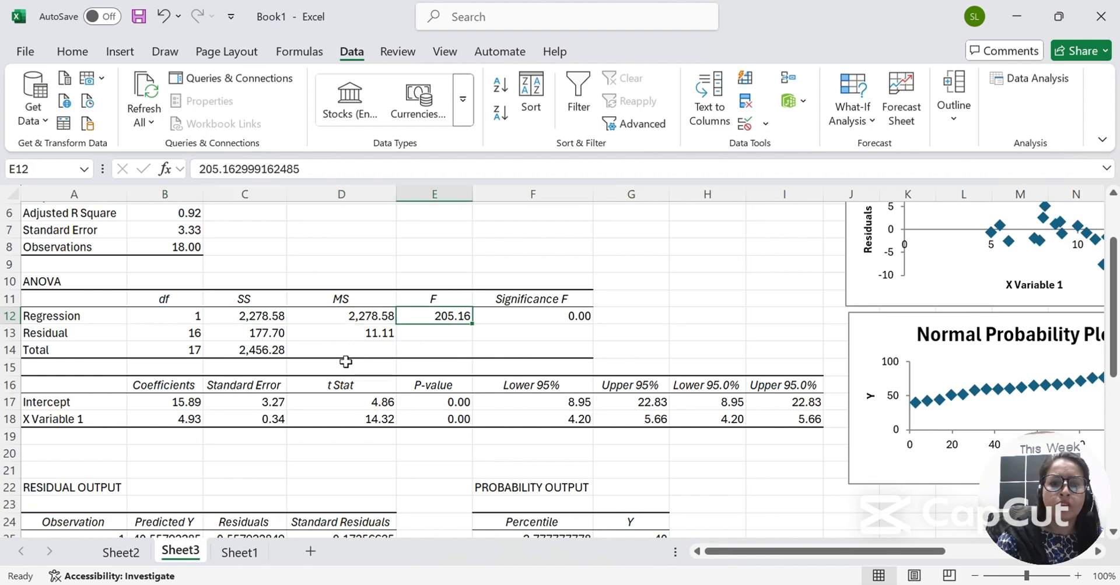
{"action": "key", "text": "Right"}
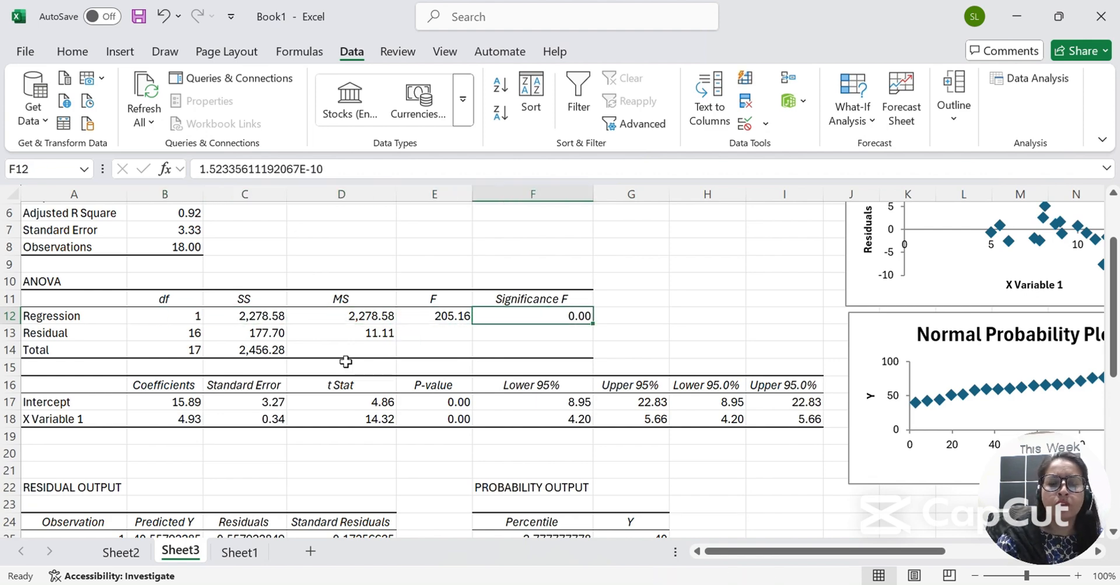
Increase Significance F to four decimals so it reads 0.0000.
{"action": "left_click", "coordinate": [83, 58]}
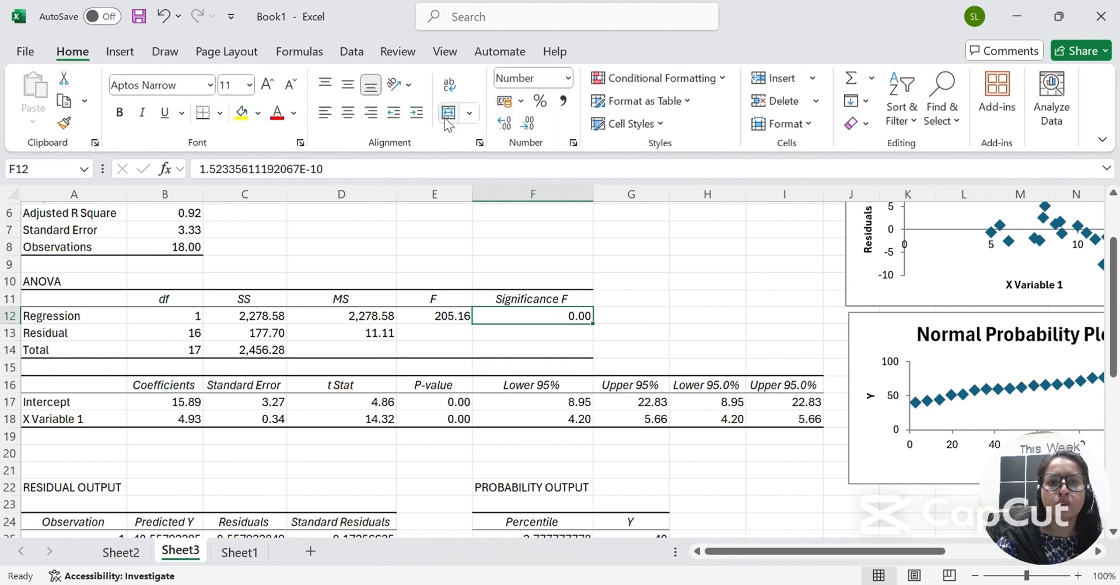
{"action": "left_click", "coordinate": [503, 123]}
{"action": "left_click", "coordinate": [502, 123]}
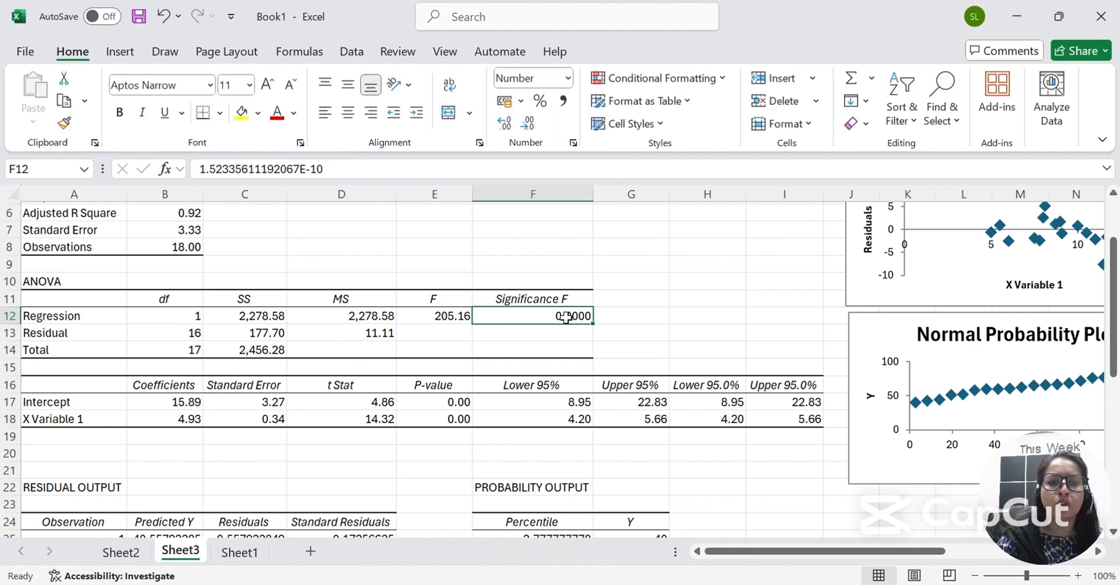
Select the Intercept (15.89) and X Variable 1 coefficient labels with their values.
{"action": "scroll", "coordinate": [562, 319], "scroll_direction": "down", "scroll_amount": 2}
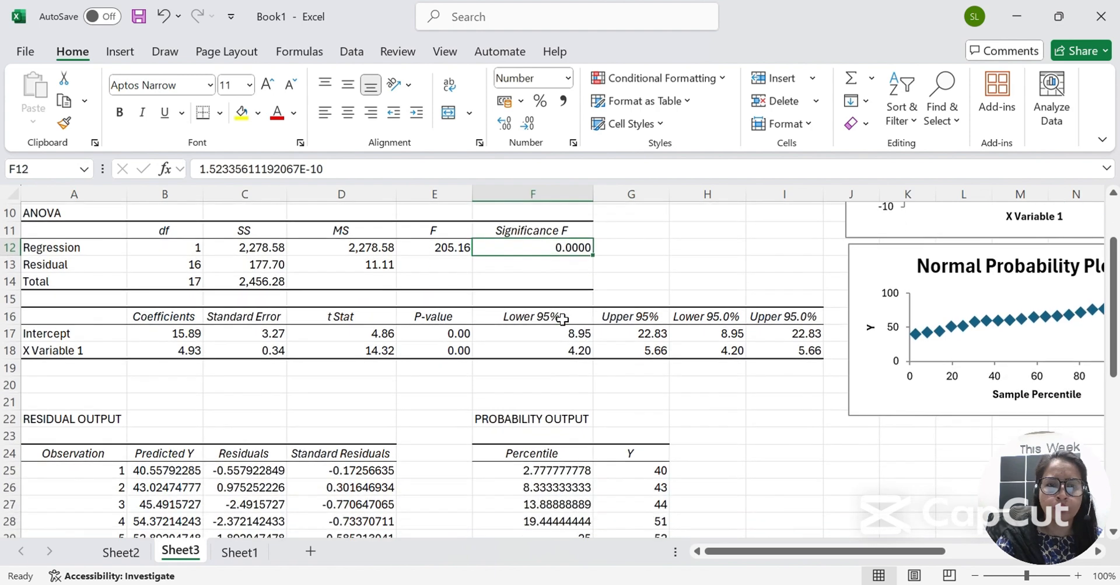
{"action": "left_click", "coordinate": [157, 340]}
{"action": "key", "text": "Left"}
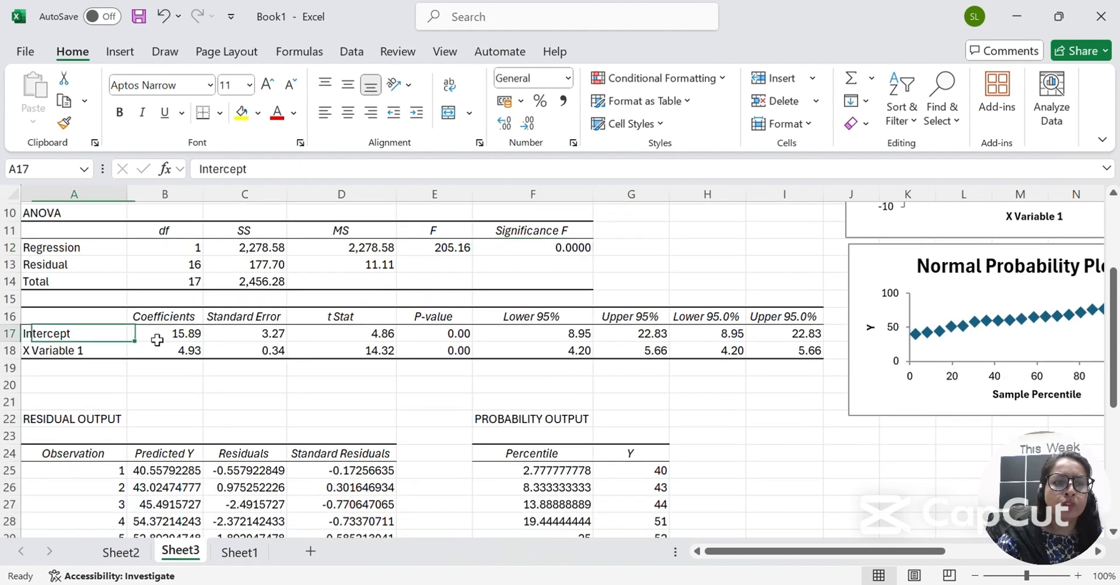
{"action": "key", "text": "shift+Right"}
{"action": "left_click", "coordinate": [157, 340]}
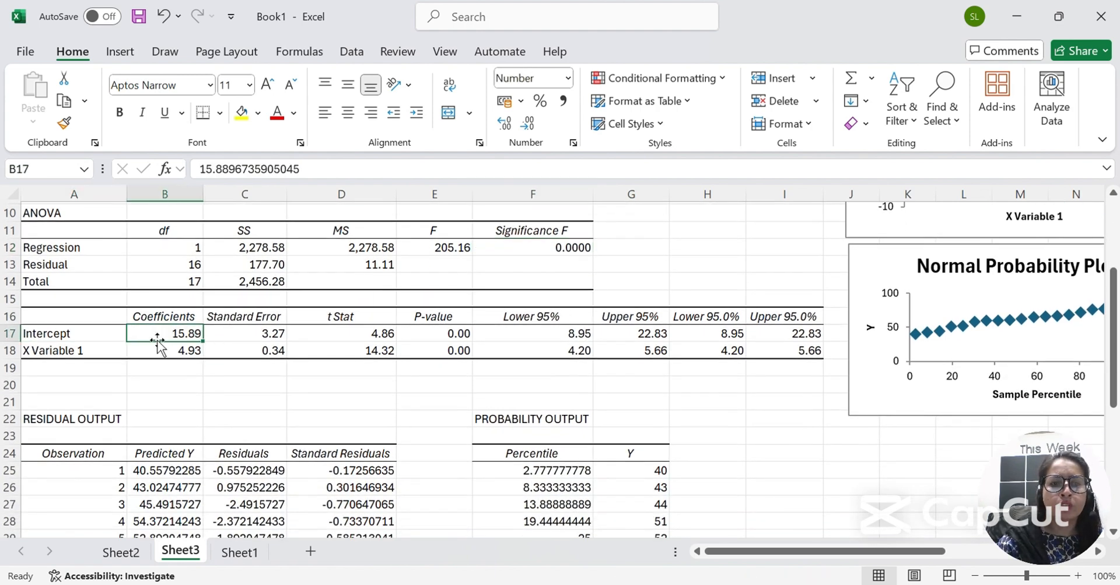
{"action": "key", "text": "Down"}
{"action": "key", "text": "Left"}
{"action": "key", "text": "shift+Right"}
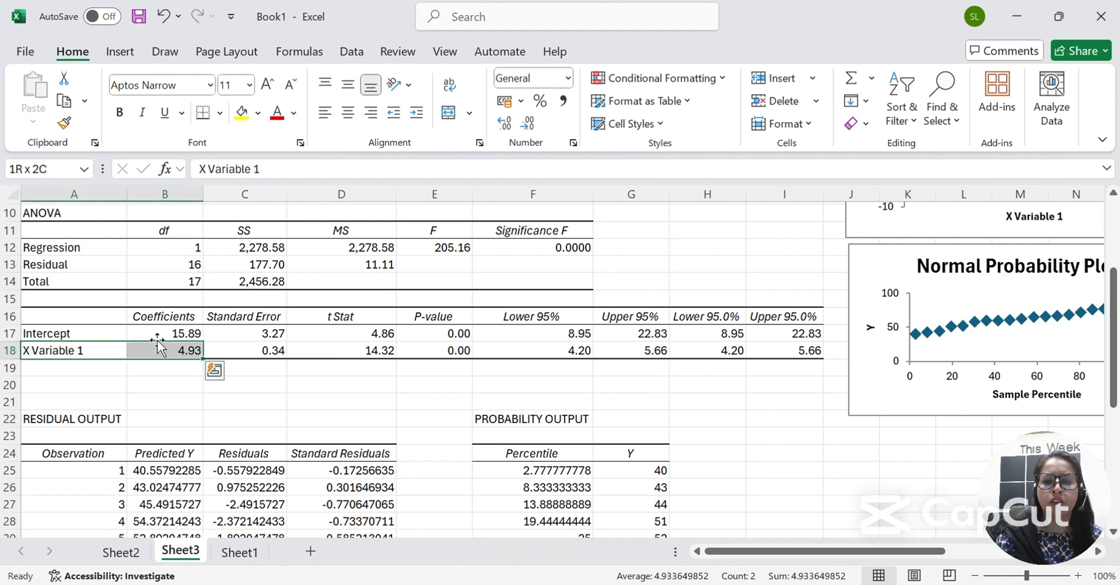
Enter 'Y= a+bx' in I24 and the equation 'Y = 15.89 + 4.93X' in I25 below it.
{"action": "left_click", "coordinate": [782, 454]}
{"action": "type", "text": "Y"}
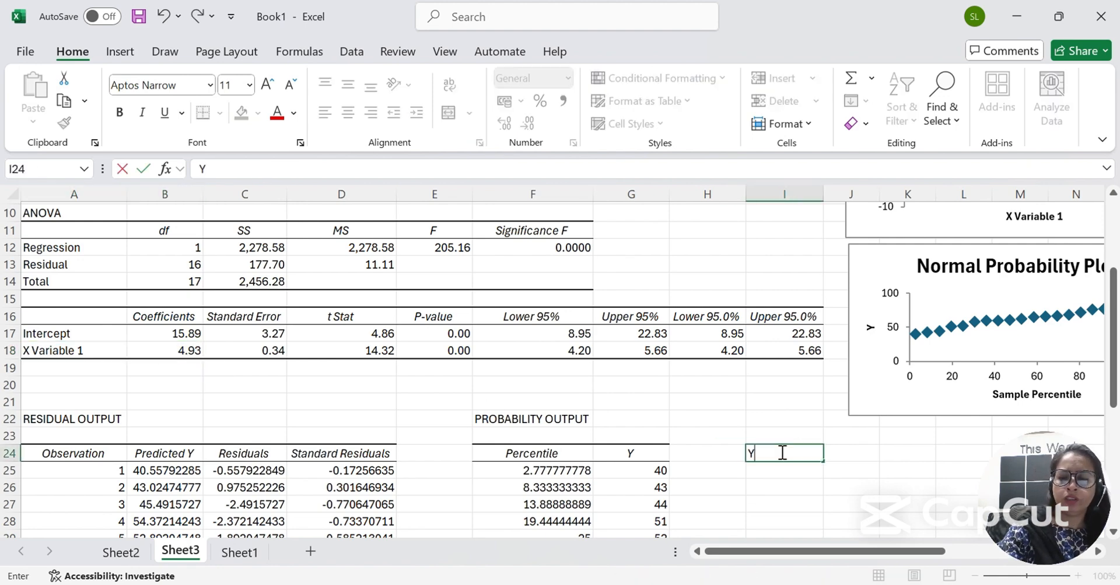
{"action": "type", "text": "= a+b"}
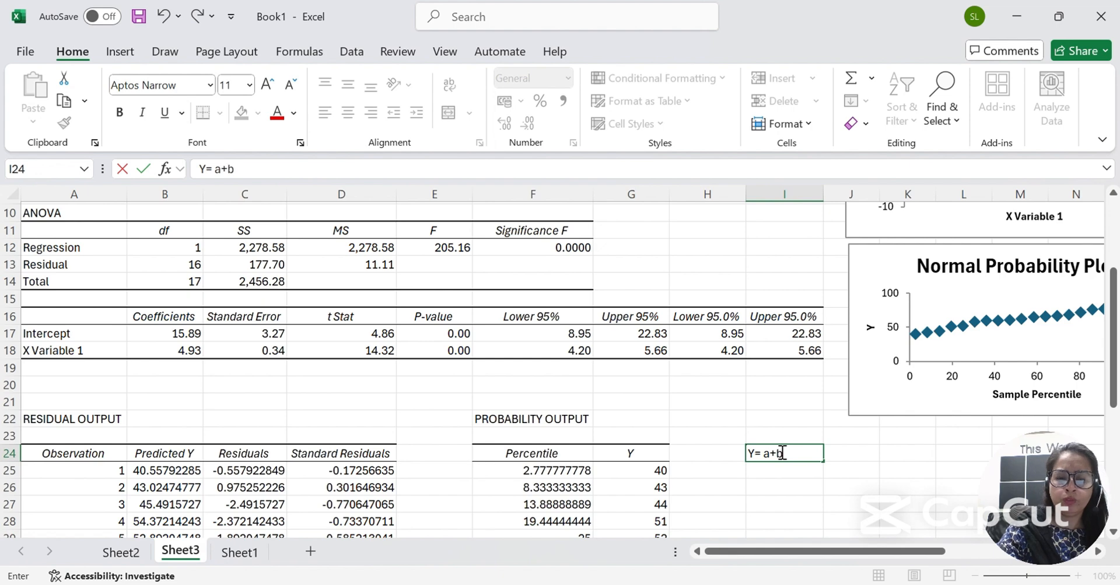
{"action": "type", "text": "x"}
{"action": "key", "text": "Return"}
{"action": "left_click", "coordinate": [782, 453]}
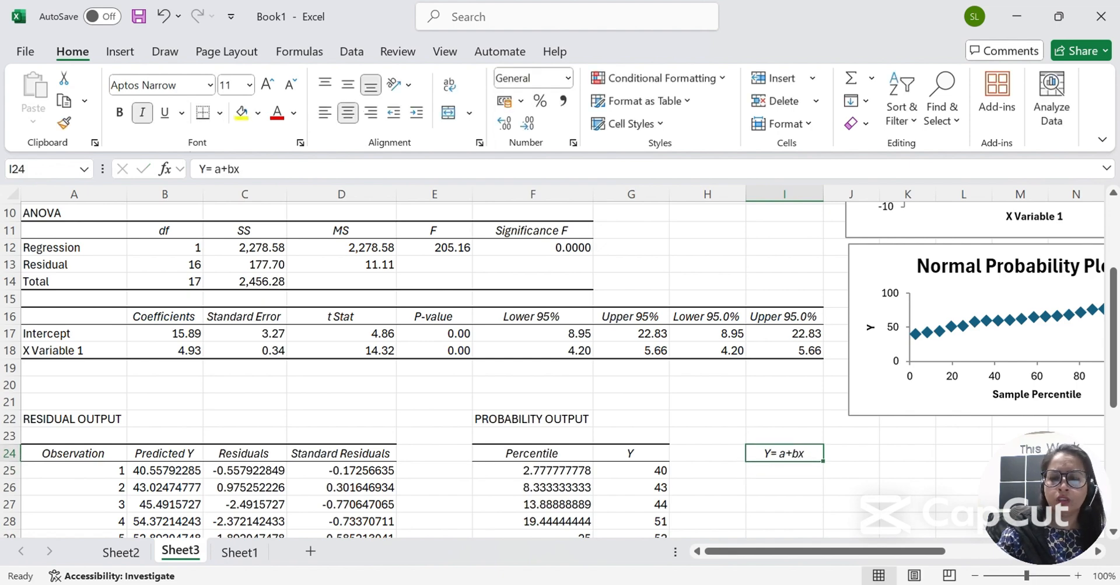
{"action": "key", "text": "Down"}
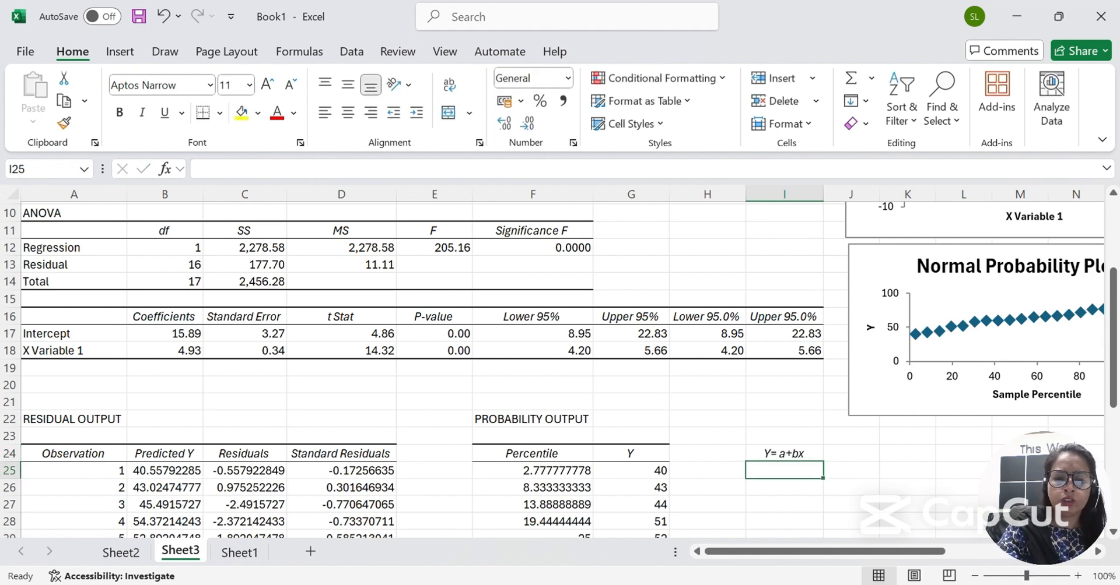
{"action": "type", "text": "Y = 15"}
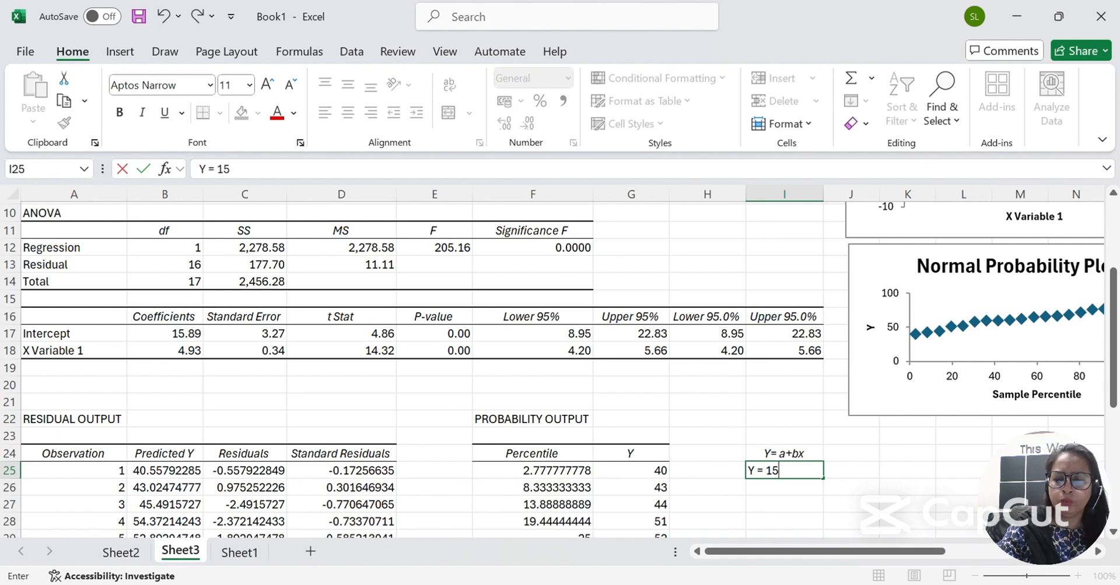
{"action": "type", "text": ".89"}
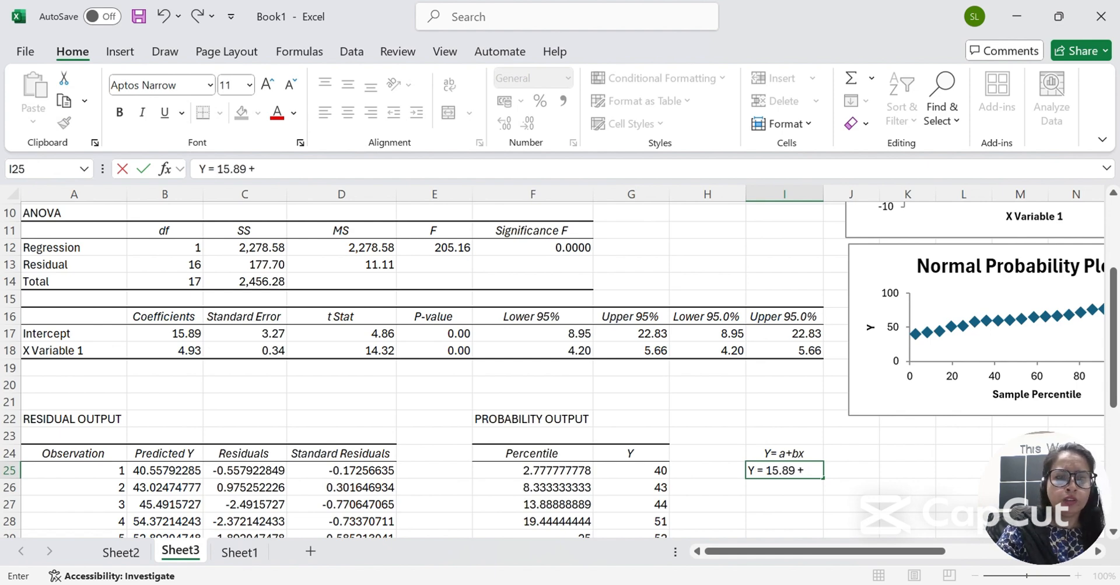
{"action": "type", "text": " + 4.93X"}
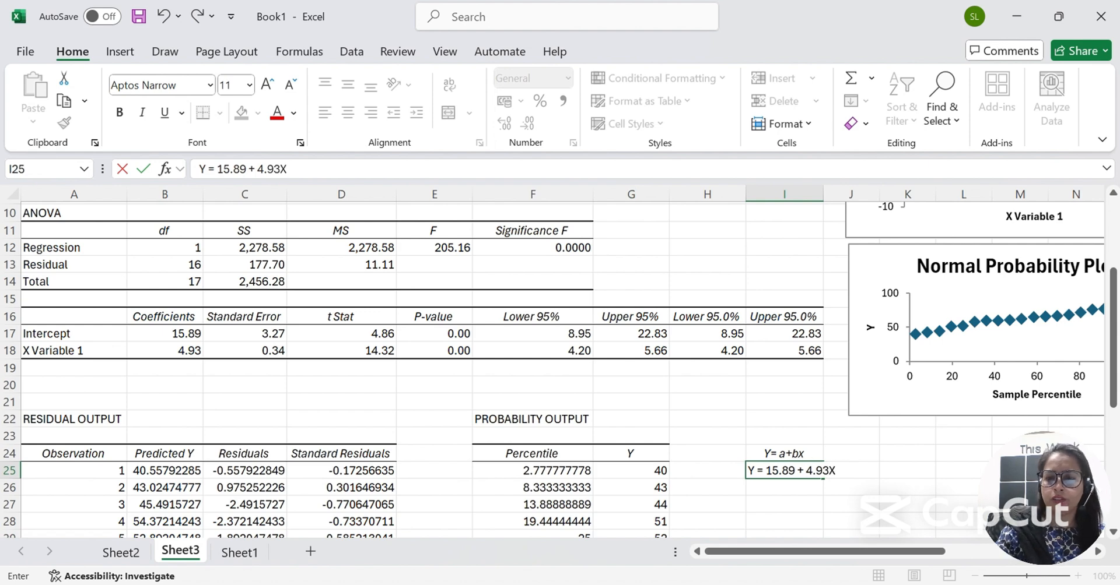
{"action": "key", "text": "Return"}
{"action": "left_click", "coordinate": [821, 470]}
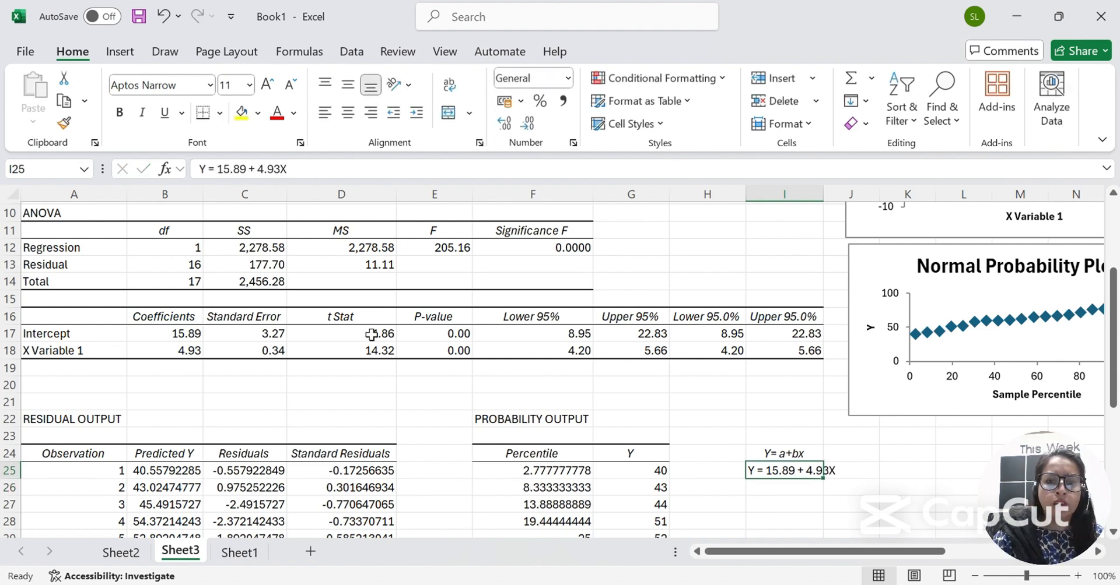
Fill the P-value (E16:E18), Coefficients (B16:B18) and Significance F (F12) cells with yellow.
{"action": "left_click_drag", "start_coordinate": [436, 318], "coordinate": [449, 350]}
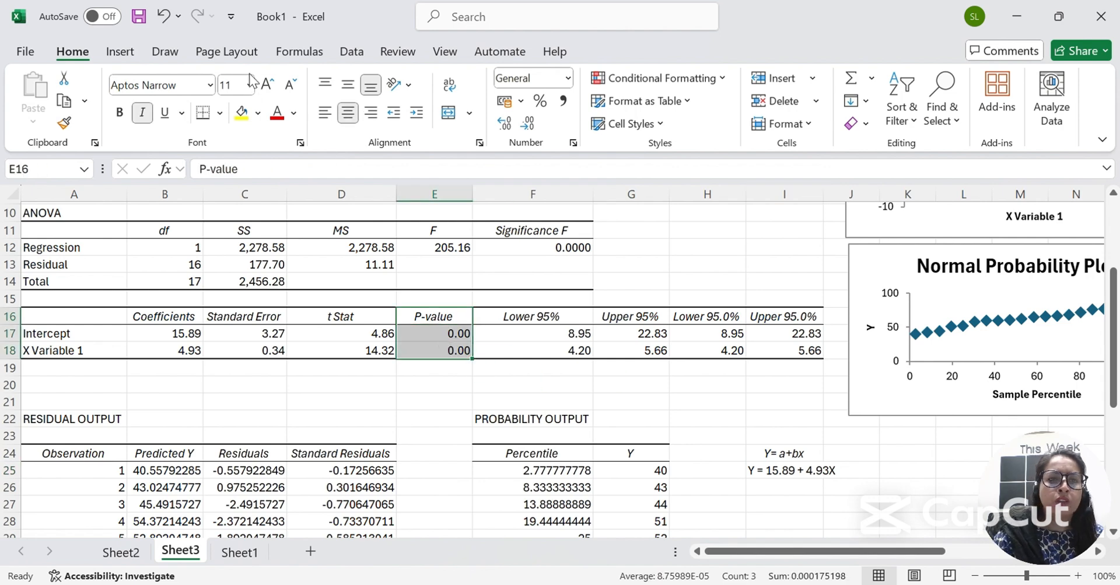
{"action": "left_click", "coordinate": [241, 112]}
{"action": "left_click_drag", "start_coordinate": [184, 318], "coordinate": [181, 351]}
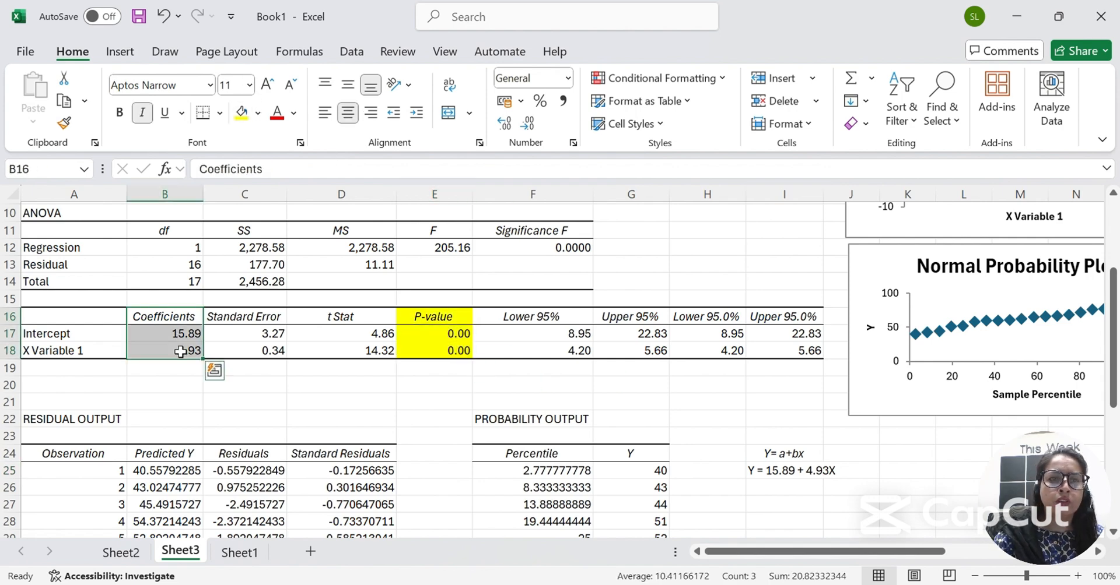
{"action": "left_click", "coordinate": [241, 112]}
{"action": "left_click", "coordinate": [575, 242]}
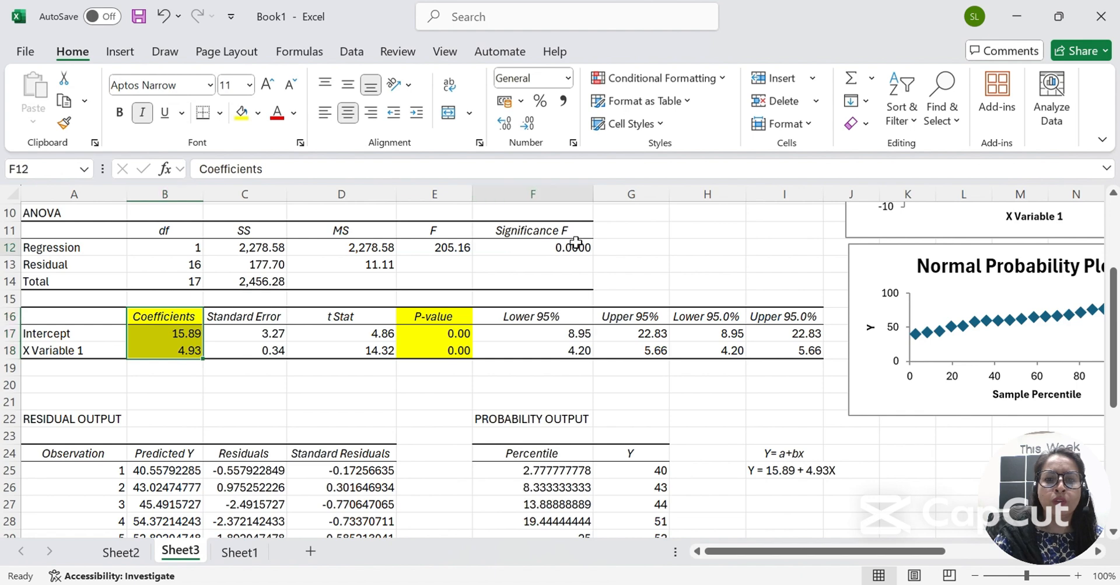
{"action": "left_click", "coordinate": [257, 113]}
{"action": "left_click", "coordinate": [241, 113]}
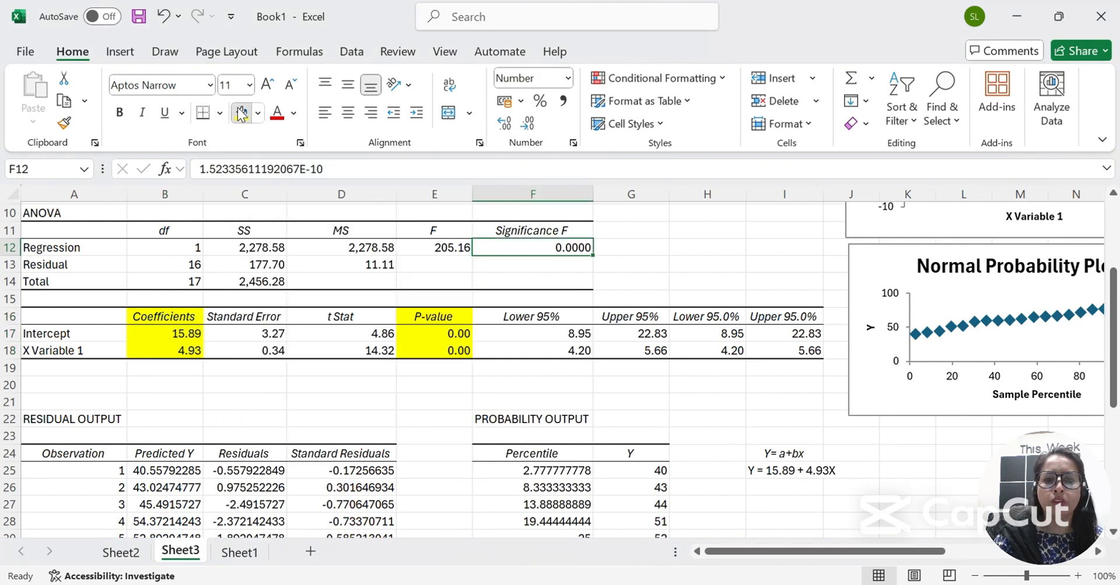
{"action": "scroll", "coordinate": [631, 347], "scroll_direction": "up", "scroll_amount": 3}
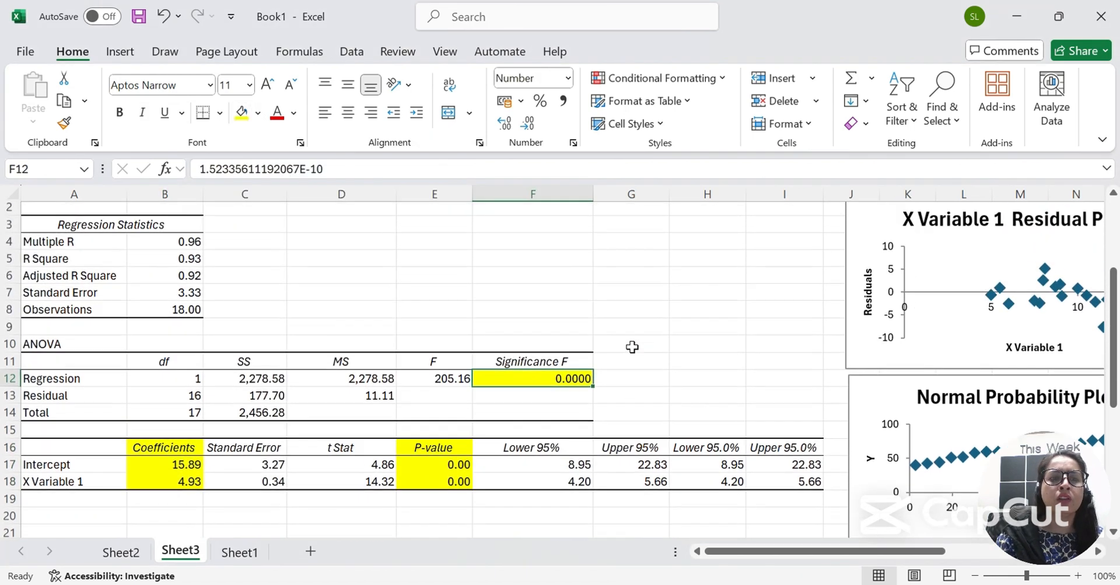
{"action": "scroll", "coordinate": [632, 347], "scroll_direction": "down", "scroll_amount": 3}
Format the residual output block B25:D42 as Number with two decimals.
{"action": "left_click", "coordinate": [573, 296]}
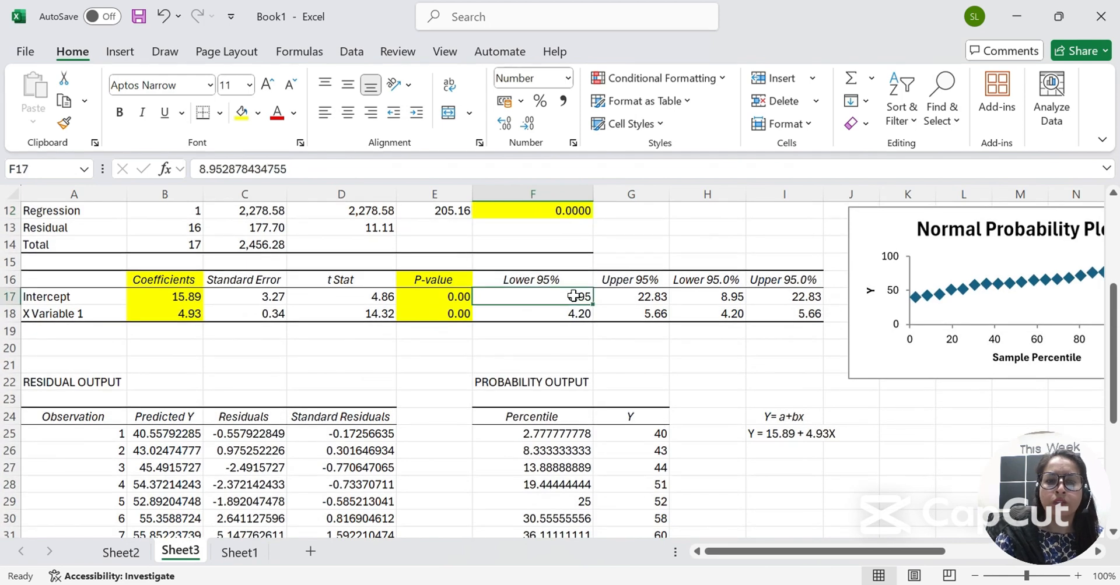
{"action": "scroll", "coordinate": [436, 305], "scroll_direction": "down", "scroll_amount": 3}
{"action": "left_click", "coordinate": [144, 255]}
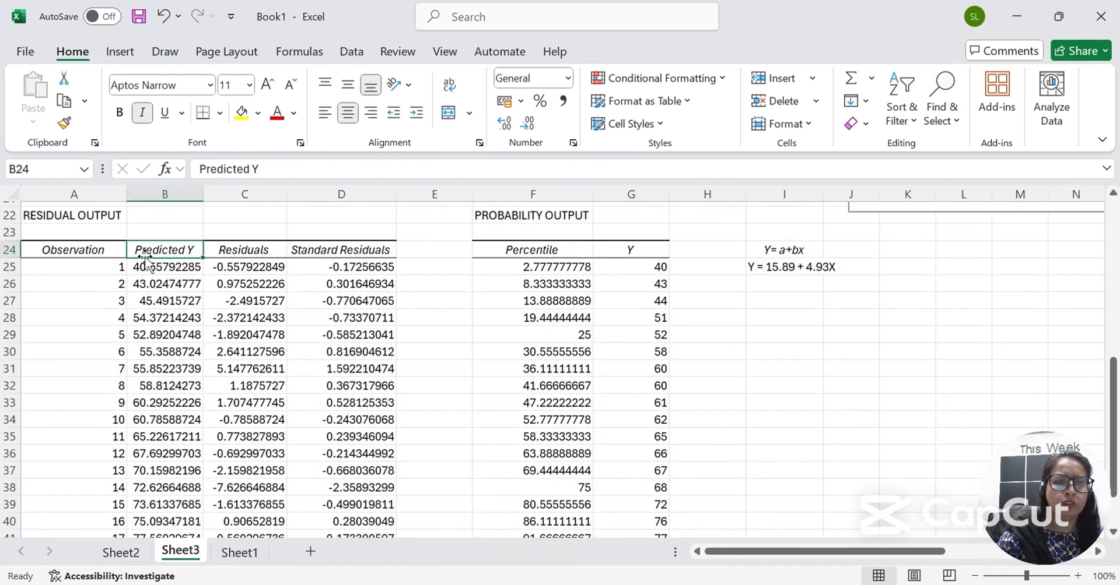
{"action": "key", "text": "Down"}
{"action": "key", "text": "Up"}
{"action": "key", "text": "Down"}
{"action": "key", "text": "ctrl+shift+Right"}
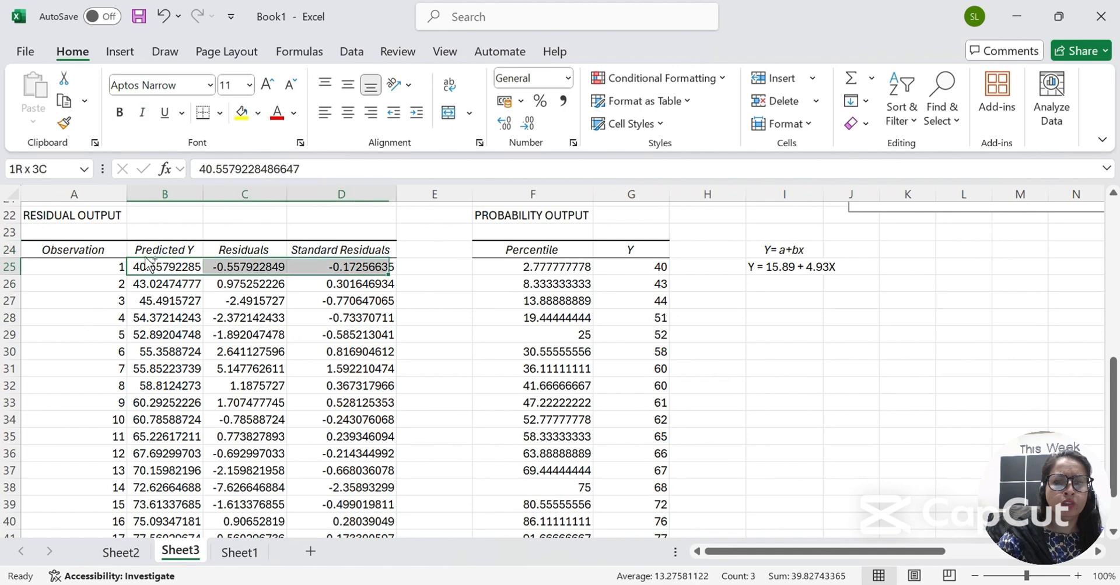
{"action": "key", "text": "ctrl+shift+Down"}
{"action": "key", "text": "ctrl+shift+1"}
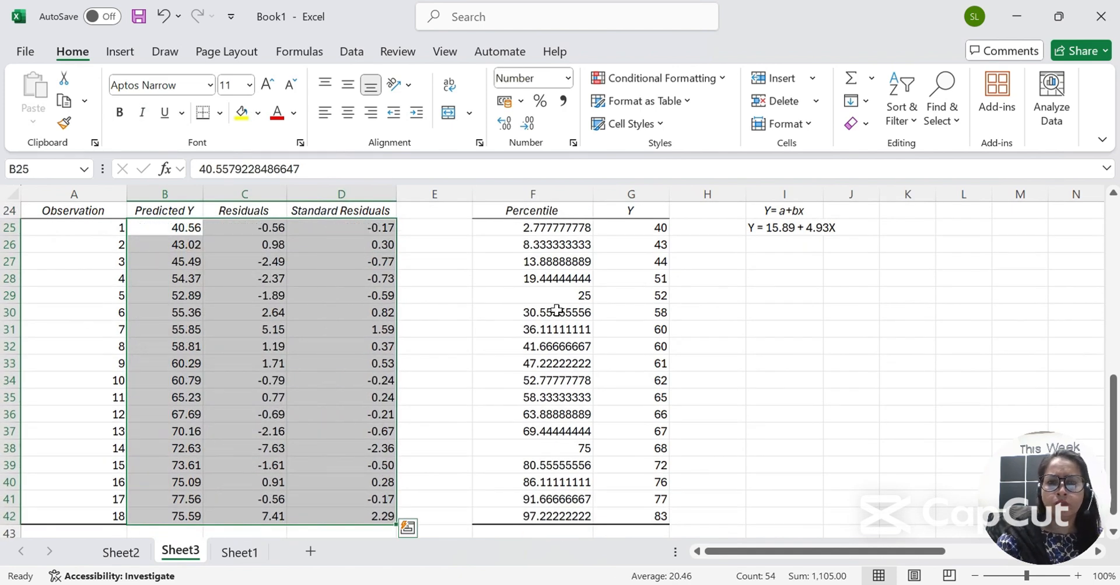
Format the percentile column F25:F42 as Number with two decimals.
{"action": "left_click", "coordinate": [564, 223]}
{"action": "key", "text": "ctrl+shift+Down"}
{"action": "key", "text": "ctrl+shift+1"}
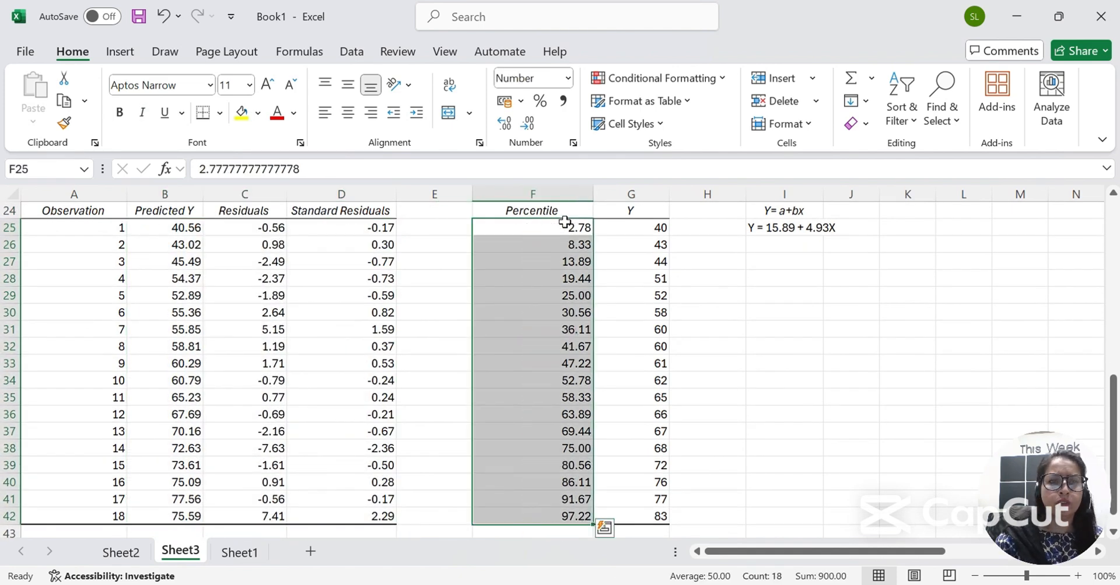
{"action": "left_click", "coordinate": [497, 309]}
Check the rounded predicted values and the regression equation cell.
{"action": "left_click", "coordinate": [197, 244]}
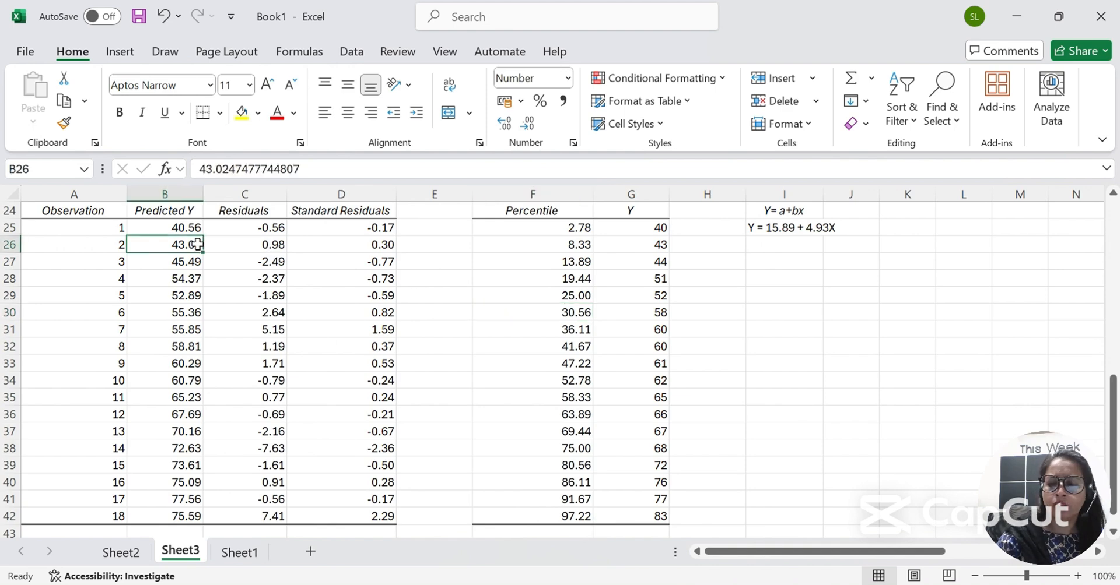
{"action": "key", "text": "Up"}
{"action": "key", "text": "Up"}
{"action": "key", "text": "Left"}
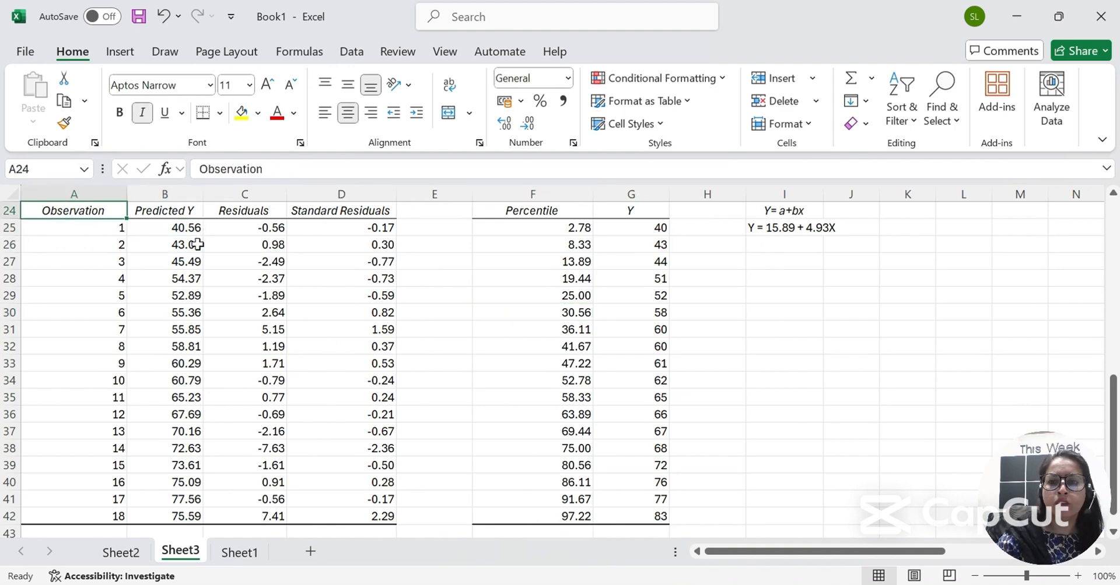
{"action": "left_click", "coordinate": [805, 227]}
{"action": "left_click", "coordinate": [835, 228]}
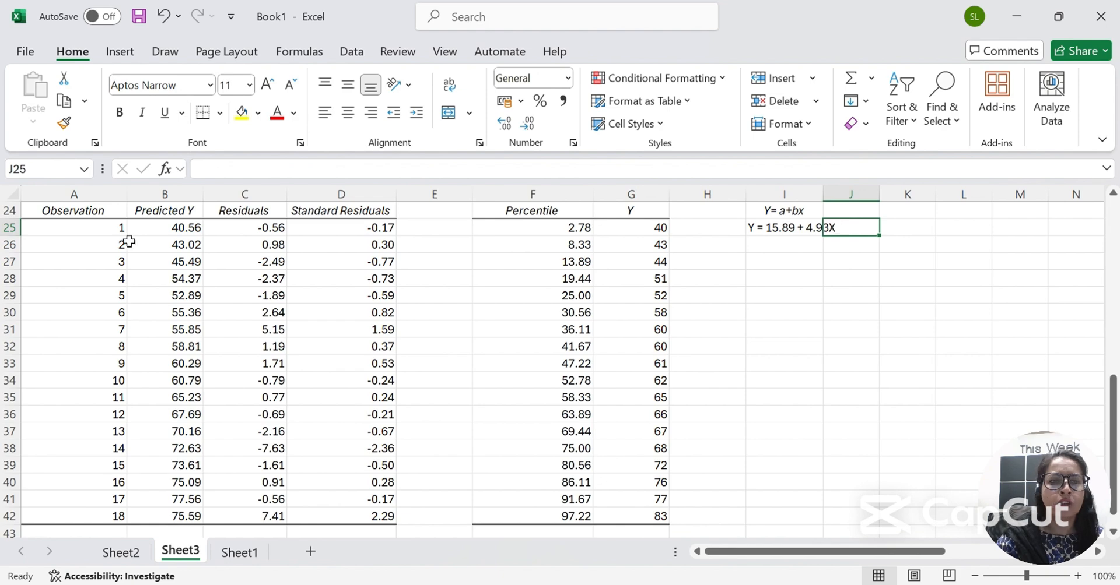
{"action": "left_click", "coordinate": [170, 493]}
{"action": "scroll", "coordinate": [170, 493], "scroll_direction": "up", "scroll_amount": 1}
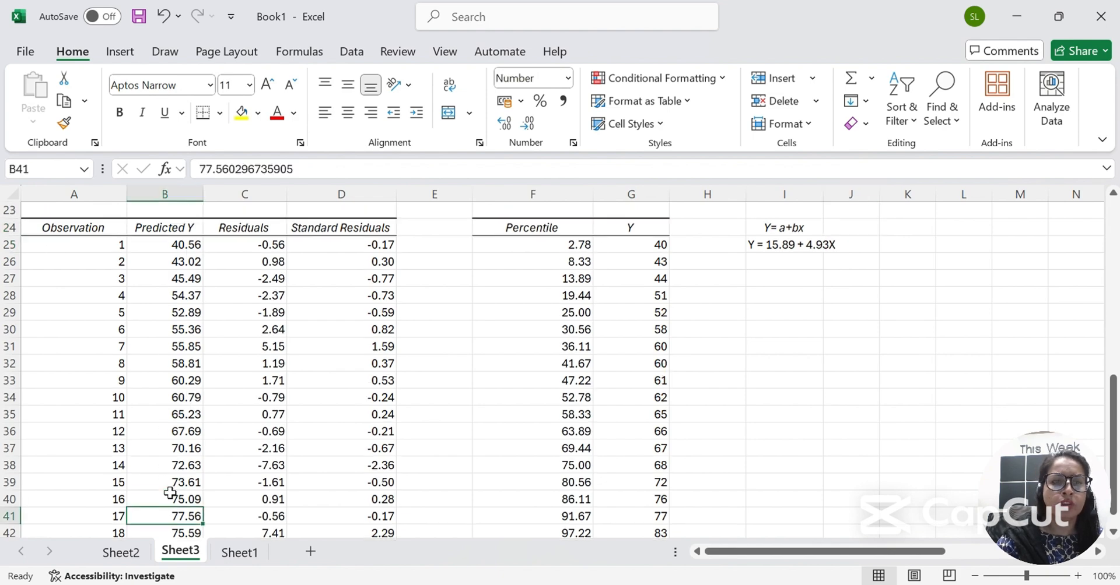
{"action": "scroll", "coordinate": [170, 493], "scroll_direction": "up", "scroll_amount": 8}
Dismiss the save prompt without saving and go to Sheet1's source data.
{"action": "key", "text": "ctrl+s"}
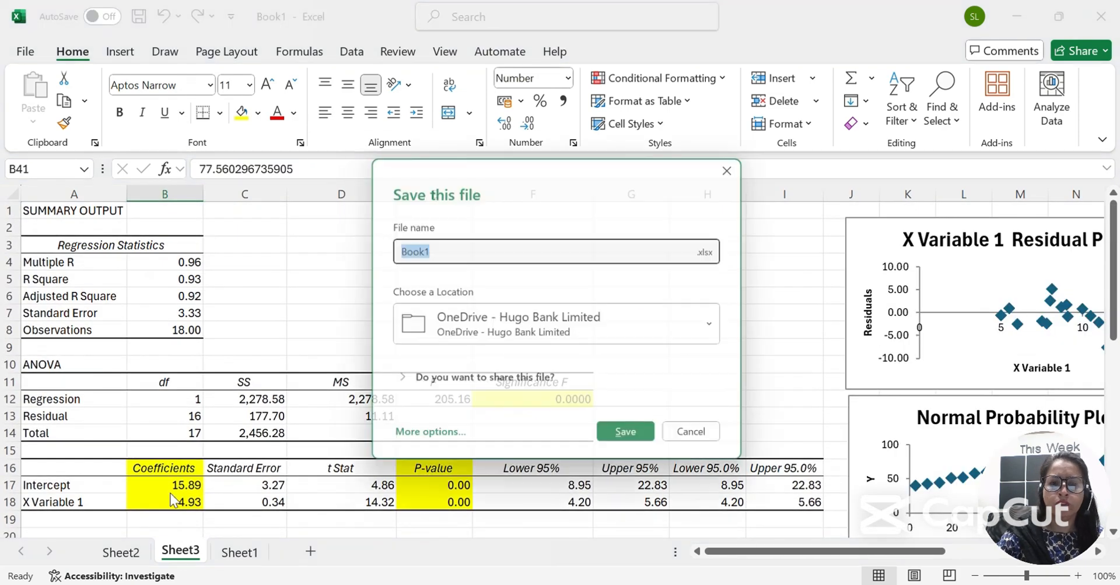
{"action": "key", "text": "BackSpace"}
{"action": "key", "text": "Escape"}
{"action": "scroll", "coordinate": [379, 279], "scroll_direction": "up", "scroll_amount": 1}
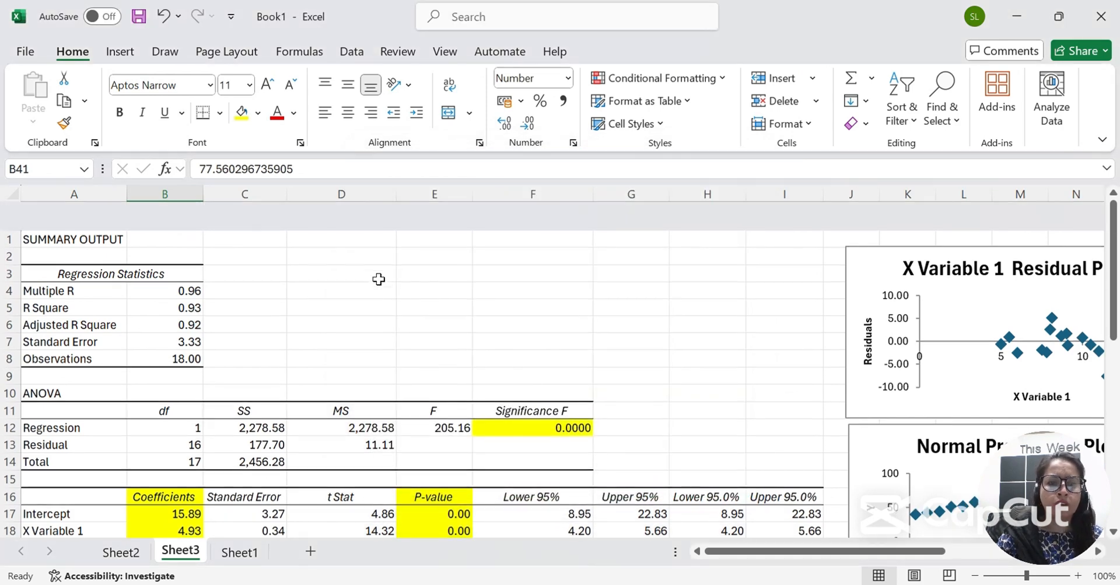
{"action": "left_click", "coordinate": [239, 553]}
{"action": "scroll", "coordinate": [285, 316], "scroll_direction": "up", "scroll_amount": 3}
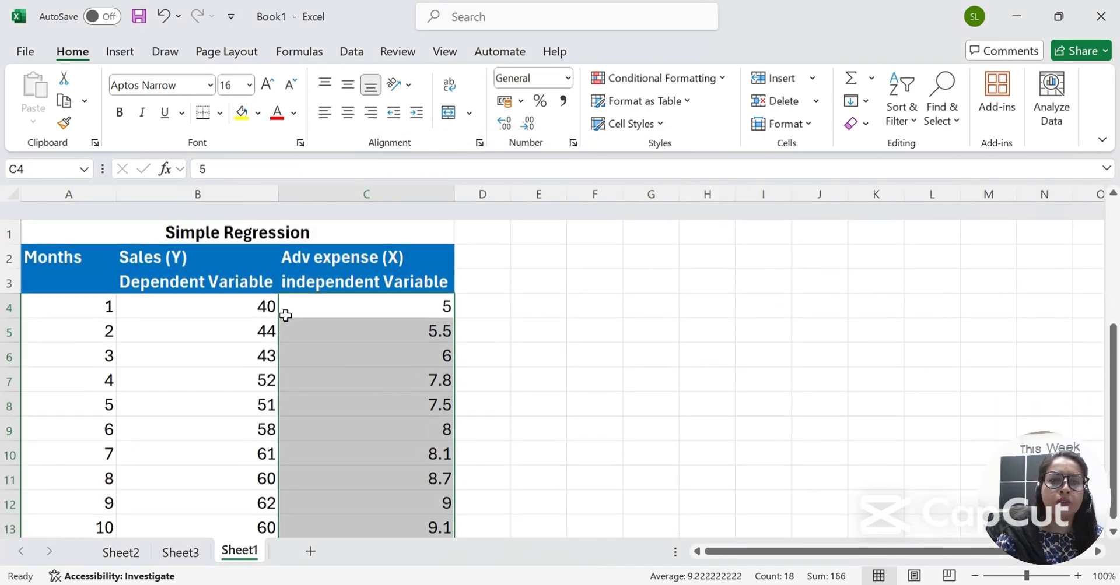
{"action": "key", "text": "ctrl+s"}
{"action": "key", "text": "Escape"}
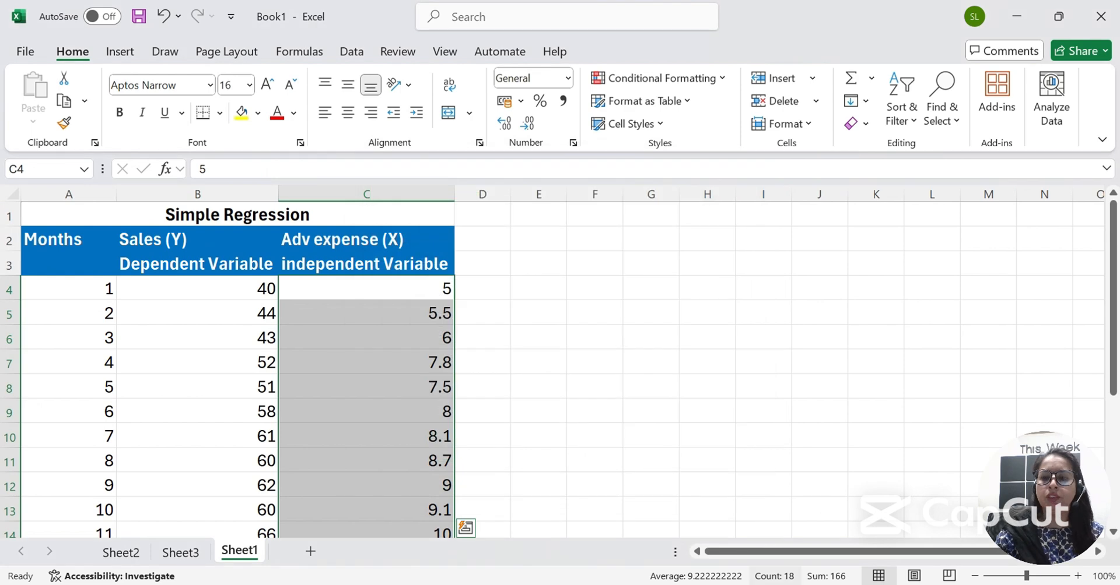
{"action": "left_click", "coordinate": [710, 555]}
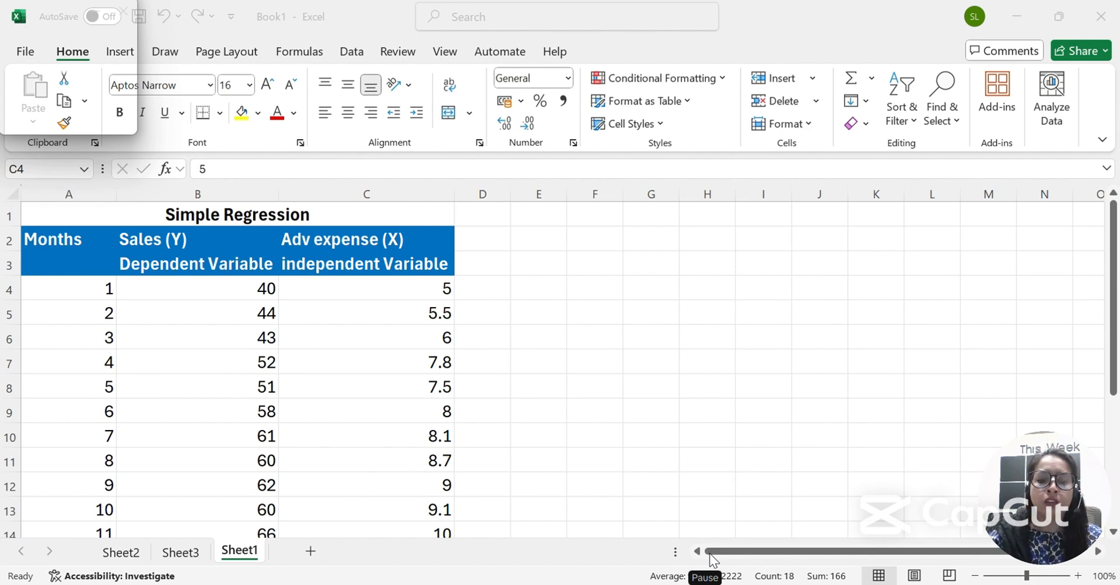
Switch to the Sheet3 tab holding the yellow-highlighted regression summary.
{"action": "left_click", "coordinate": [186, 552]}
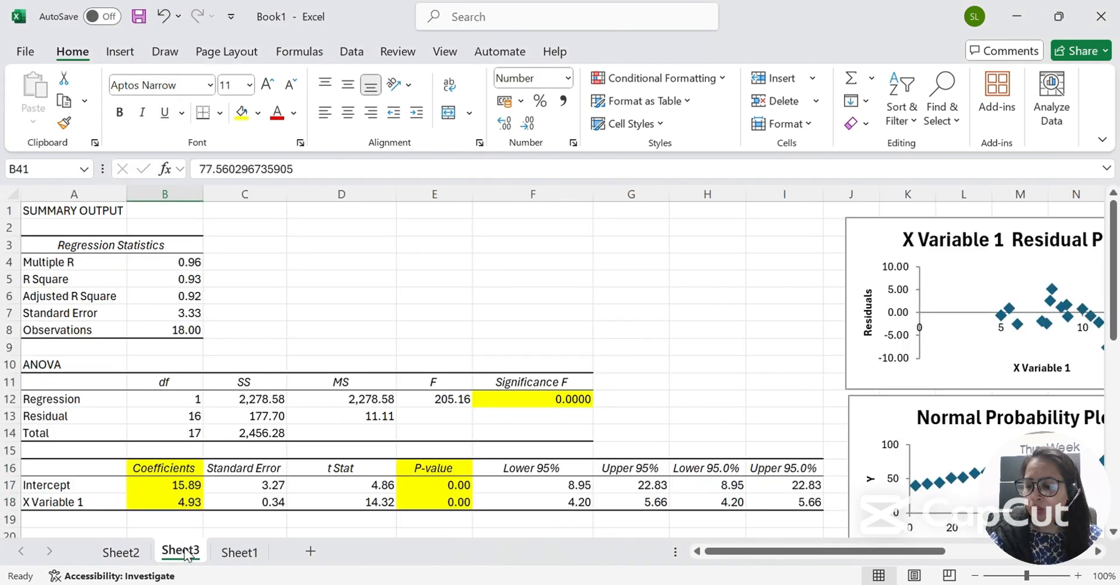